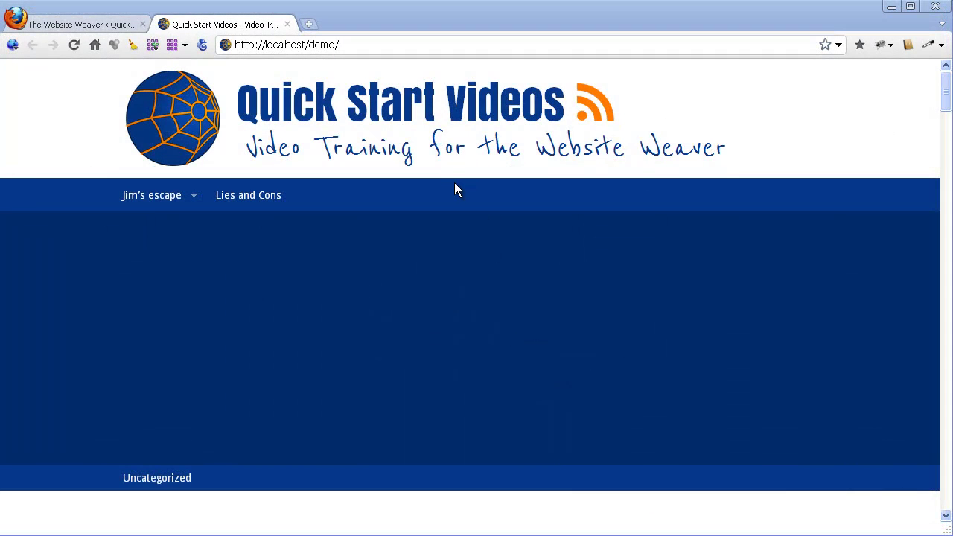
Step: Look through the live demo site's front page, from the header and menus to the posts and sidebar icons
left_click_drag(946, 89, 946, 138)
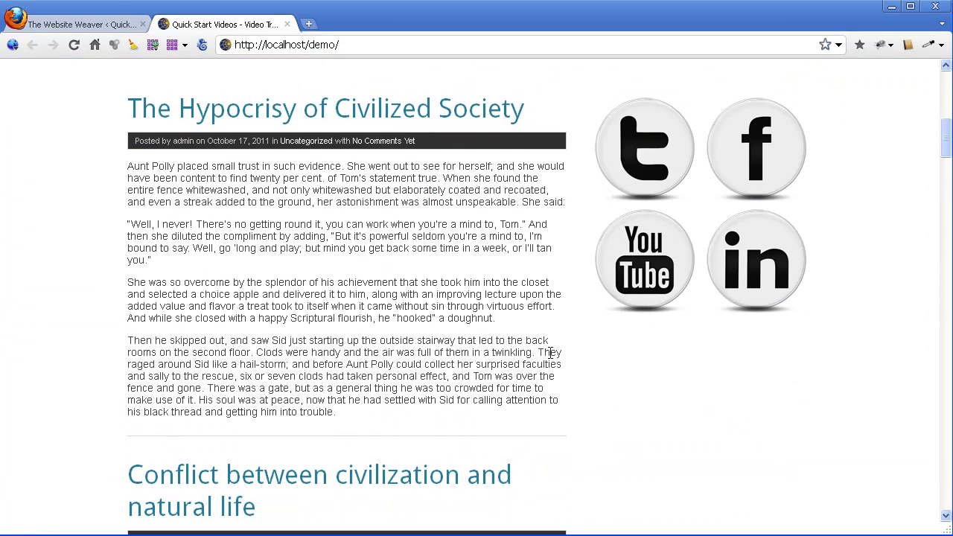
scroll(676, 261, "down", 5)
scroll(676, 260, "down", 3)
scroll(676, 260, "up", 15)
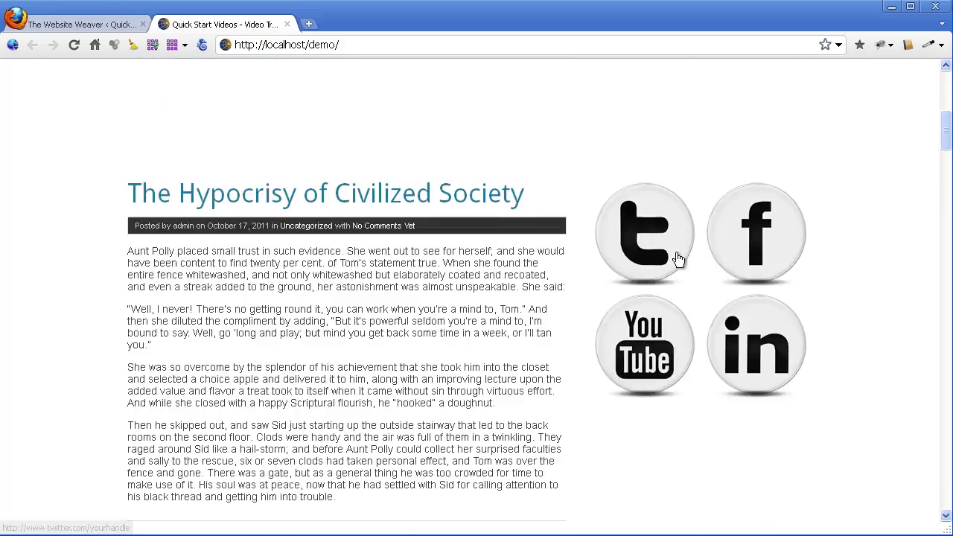
scroll(676, 260, "up", 5)
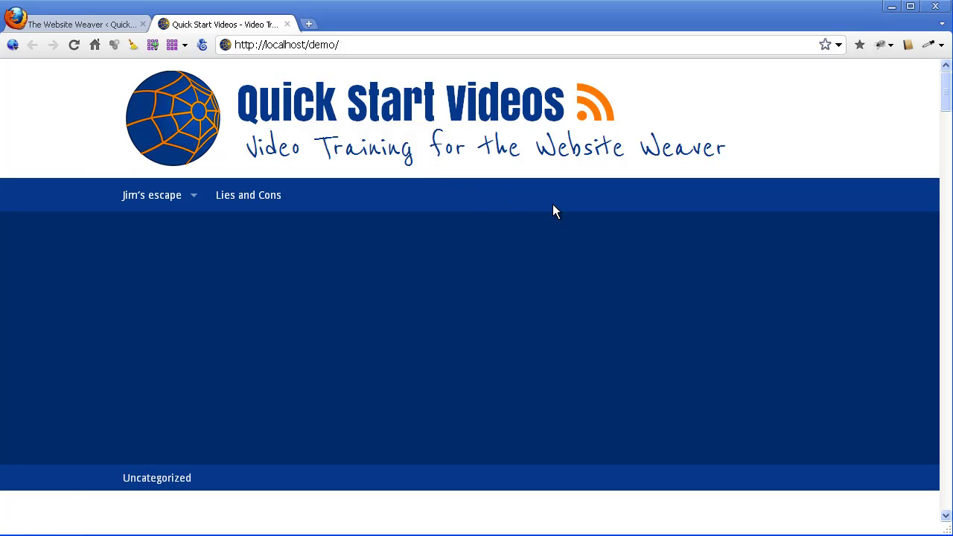
scroll(552, 208, "down", 8)
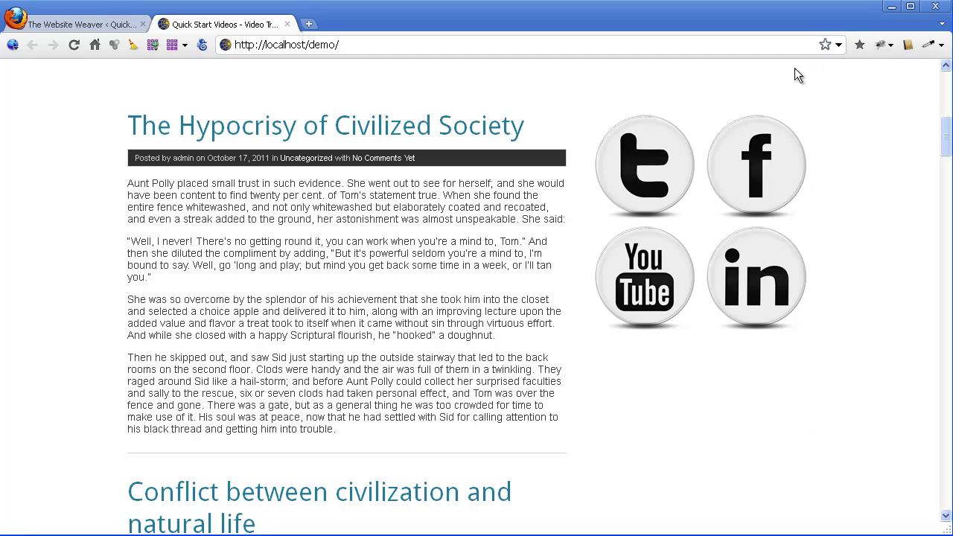
scroll(795, 380, "up", 7)
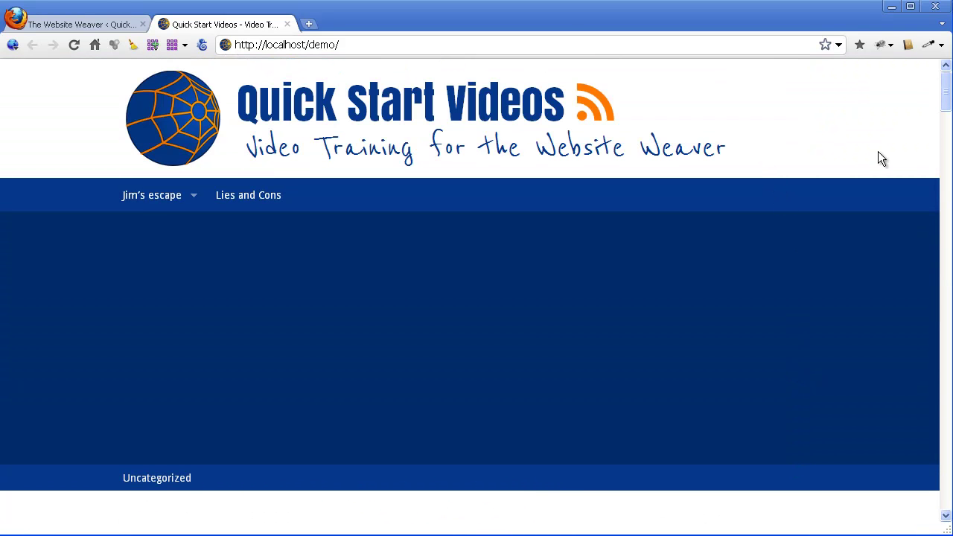
Step: Inspect the layout's site width and the posts area and sidebar widths in the theme editor, and compare them with the live site
left_click(108, 31)
scroll(798, 168, "down", 1)
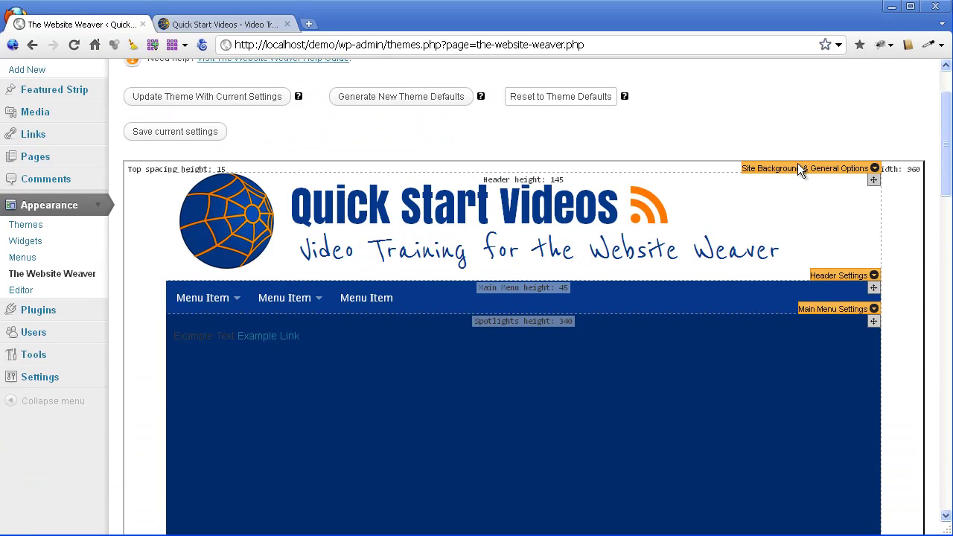
scroll(797, 164, "down", 1)
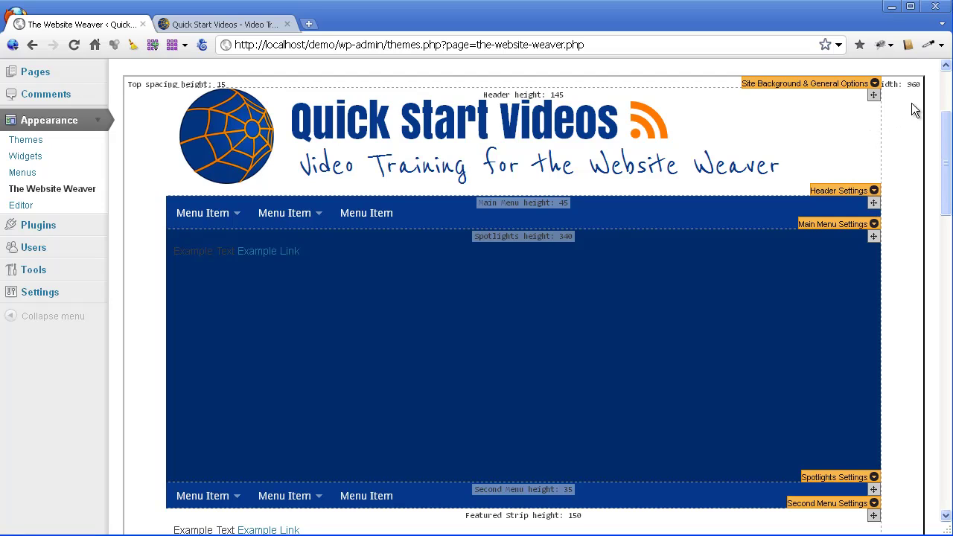
left_click_drag(909, 84, 921, 91)
scroll(186, 356, "down", 5)
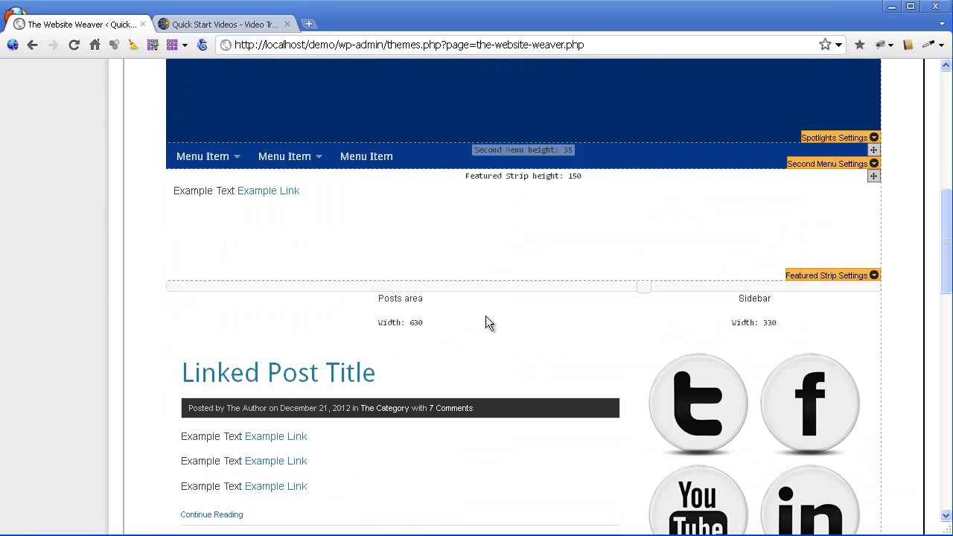
scroll(371, 342, "up", 7)
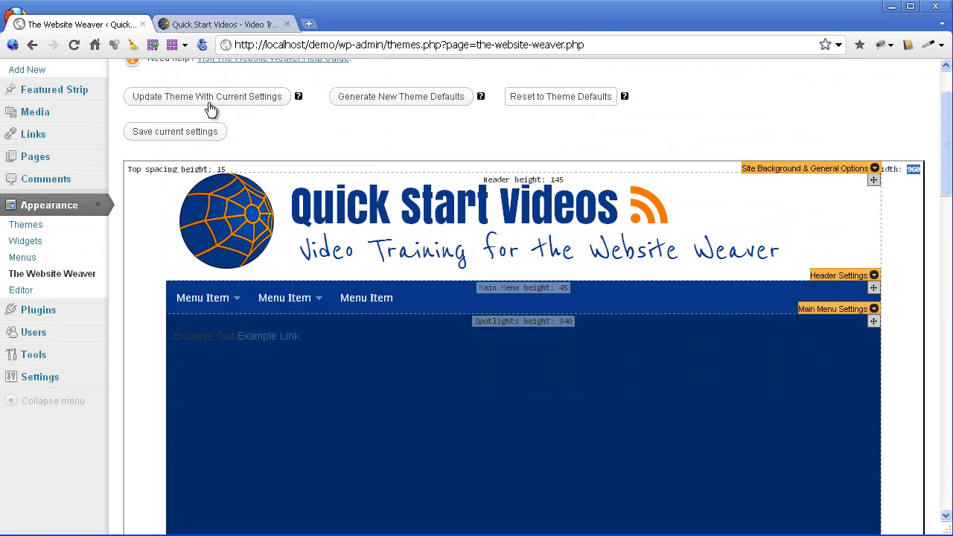
left_click(230, 23)
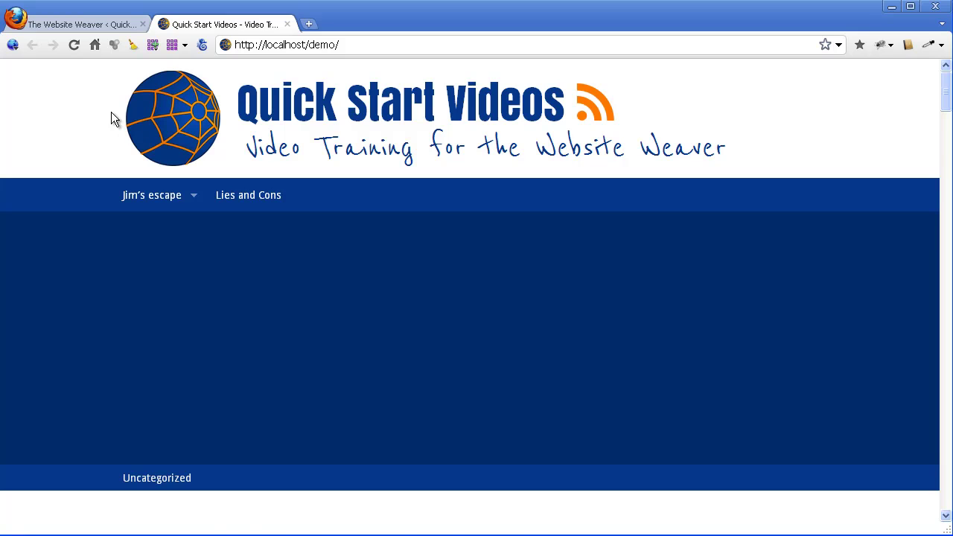
scroll(166, 123, "down", 3)
scroll(167, 136, "down", 3)
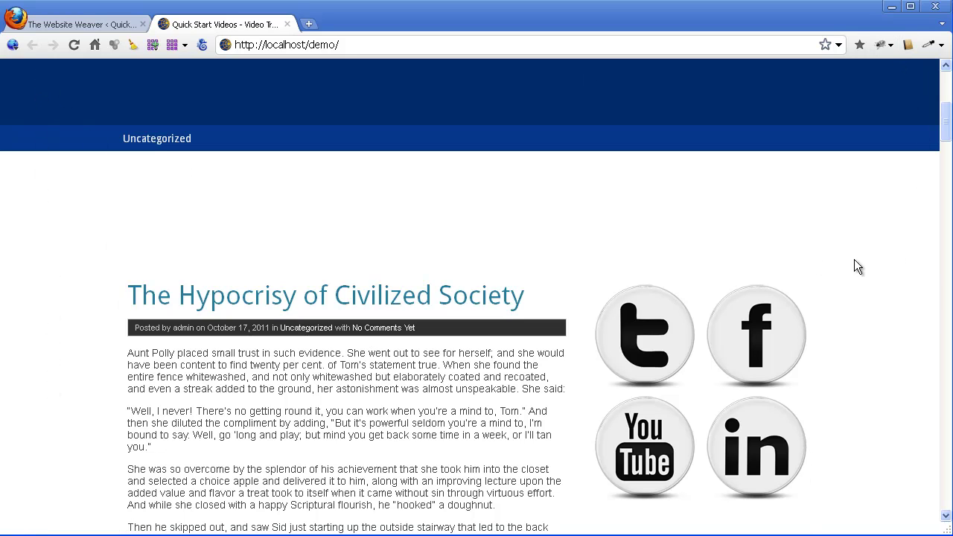
scroll(803, 258, "up", 6)
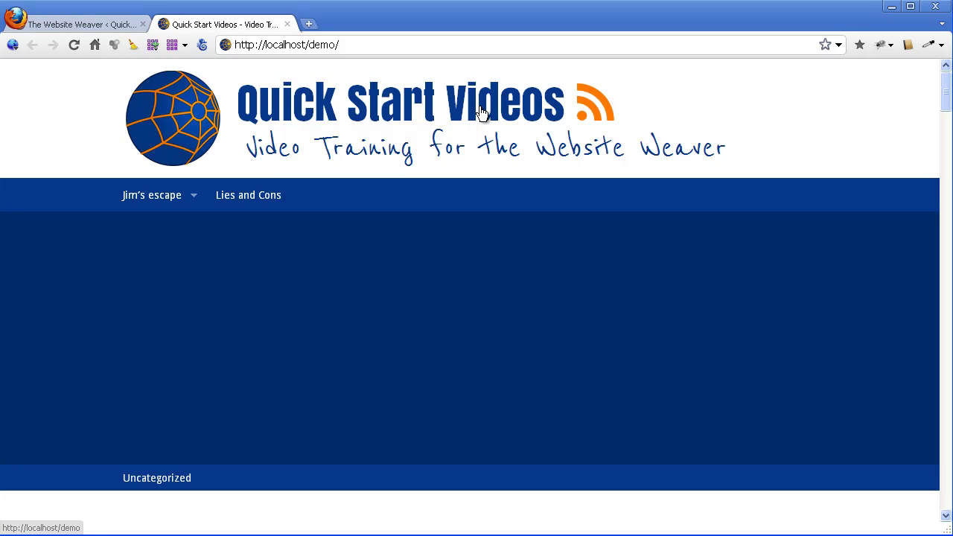
Step: Widen the site layout to 1060 in the theme editor, save the settings and update the theme with them
left_click(82, 24)
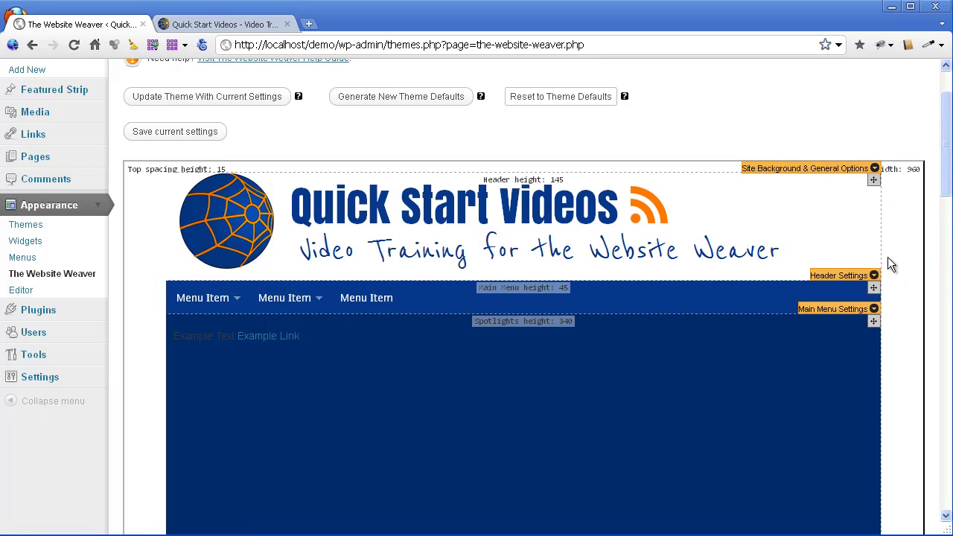
left_click_drag(880, 252, 926, 246)
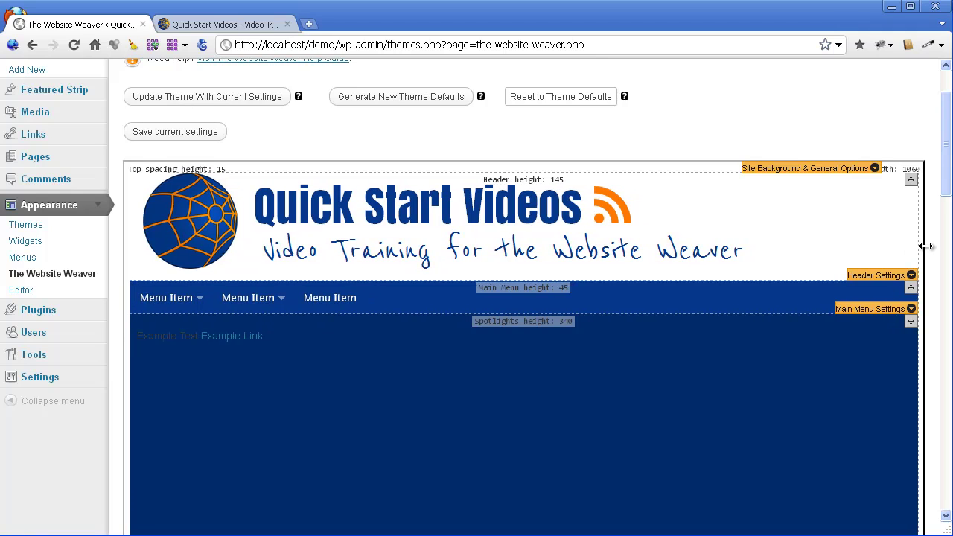
left_click(199, 139)
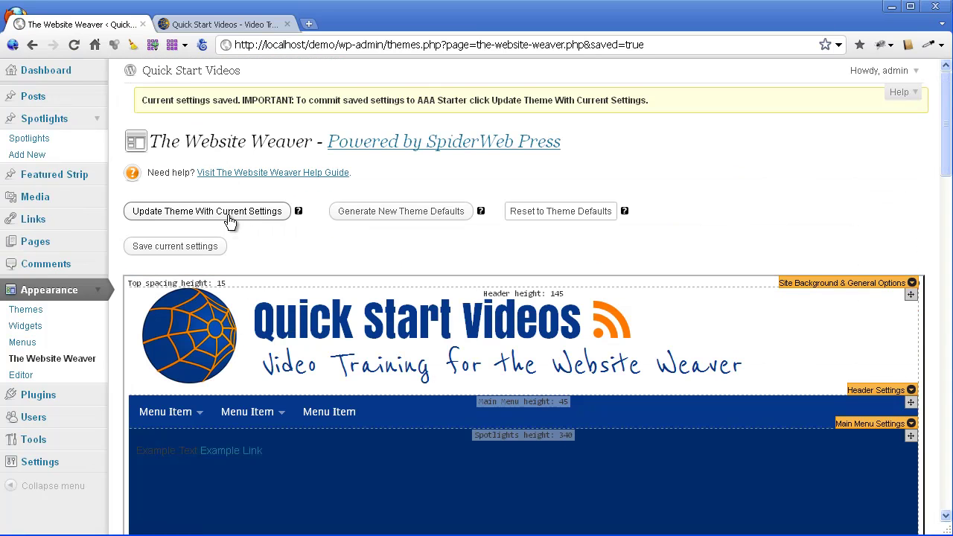
left_click(228, 213)
left_click(583, 260)
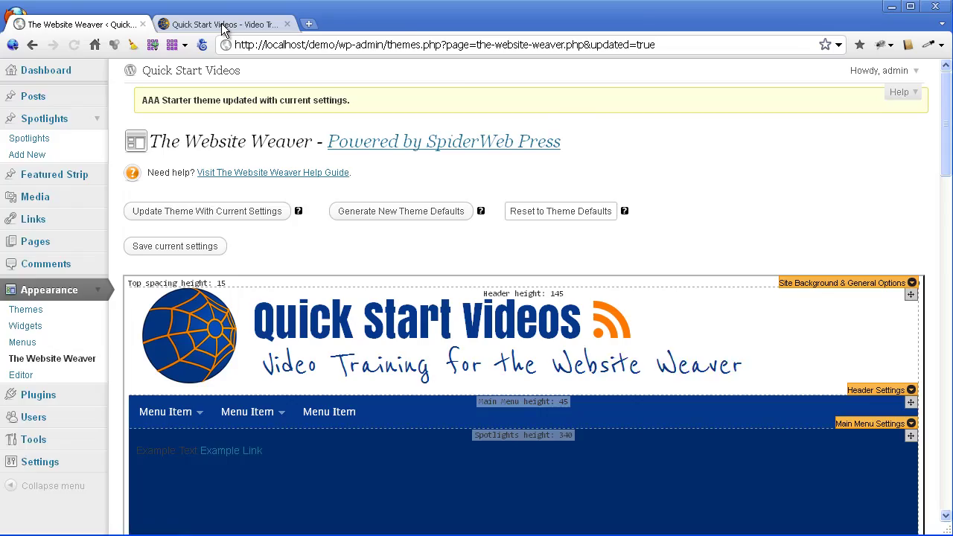
Step: Reload the live demo site and check the wider layout across the header, menus and posts
left_click(223, 26)
left_click(74, 45)
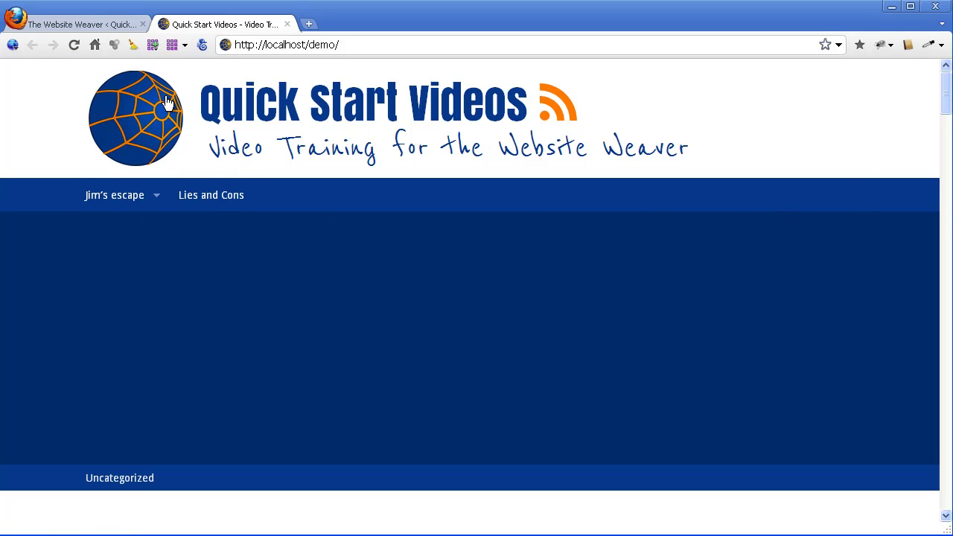
scroll(107, 372, "down", 5)
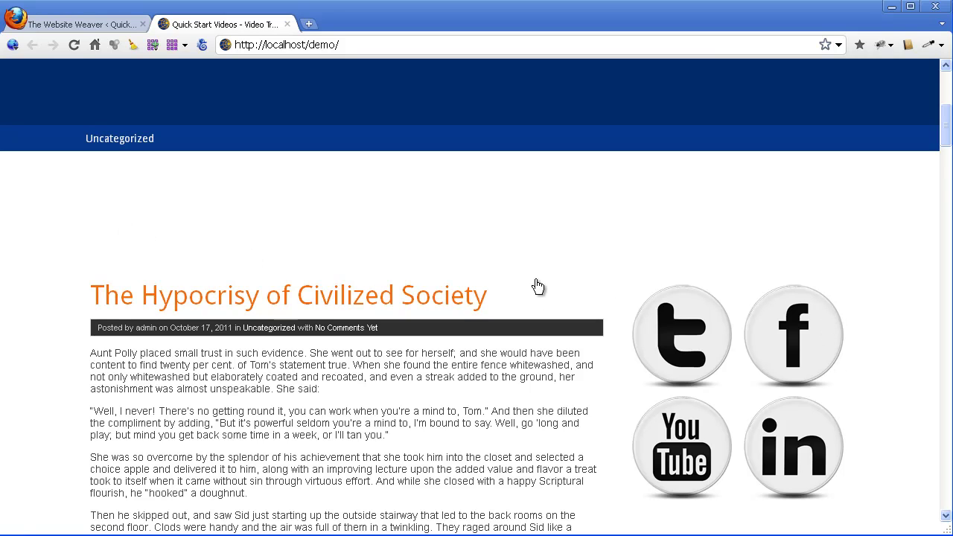
scroll(283, 320, "down", 4)
scroll(306, 340, "up", 10)
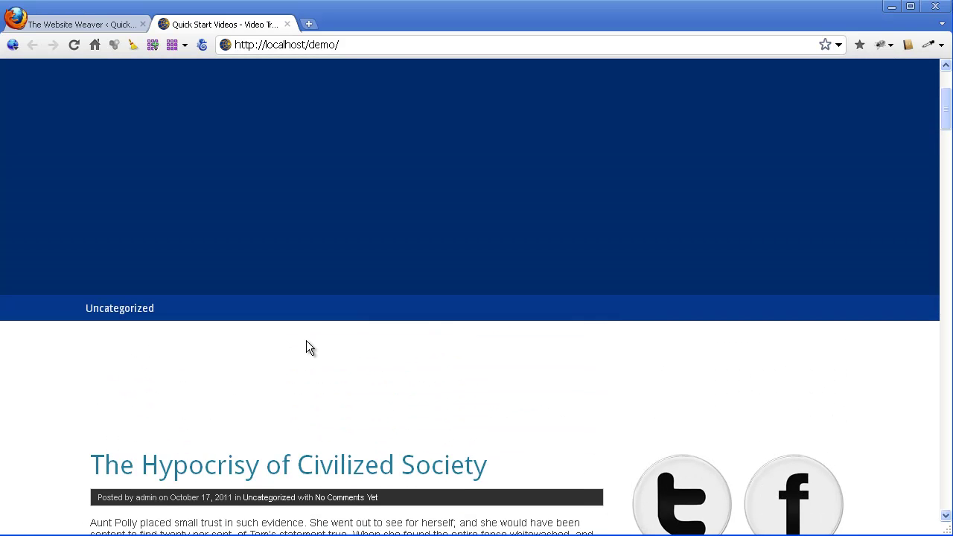
Step: Narrow the sidebar to 180 in the theme editor so that the posts area is 880 wide
left_click(71, 25)
scroll(630, 256, "down", 18)
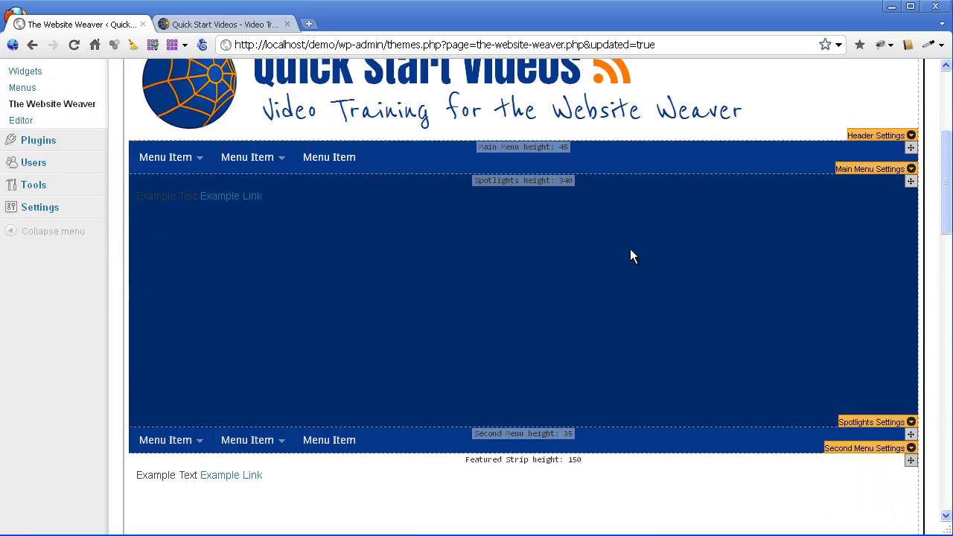
scroll(791, 313, "up", 2)
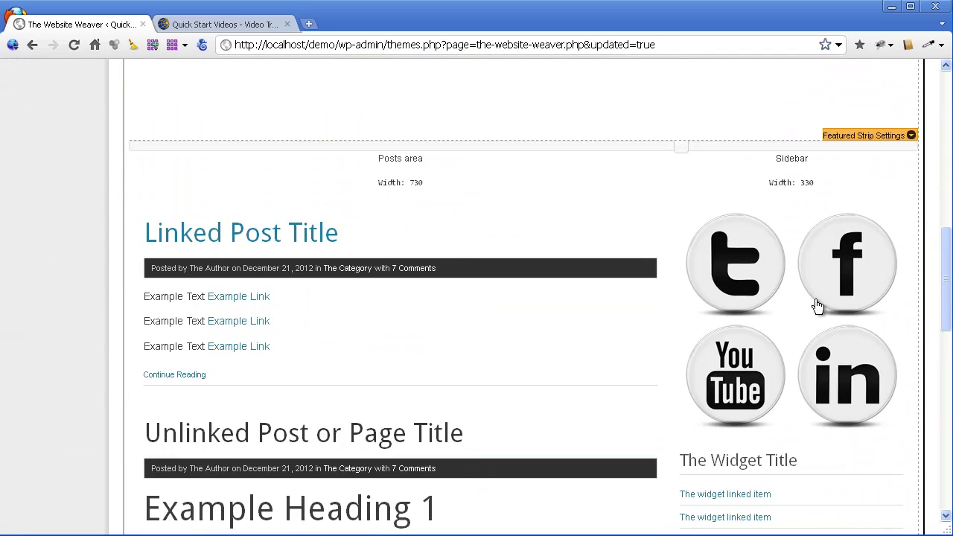
scroll(804, 338, "down", 2)
scroll(805, 344, "up", 2)
left_click_drag(681, 147, 790, 144)
Step: Save the current settings with the new sidebar width and update the theme with them
scroll(491, 254, "up", 5)
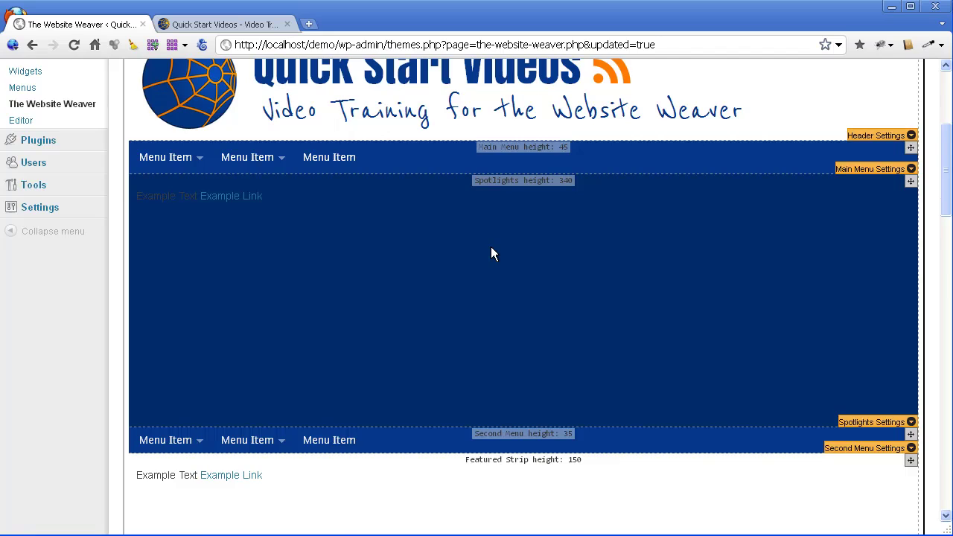
scroll(490, 247, "up", 3)
left_click(190, 246)
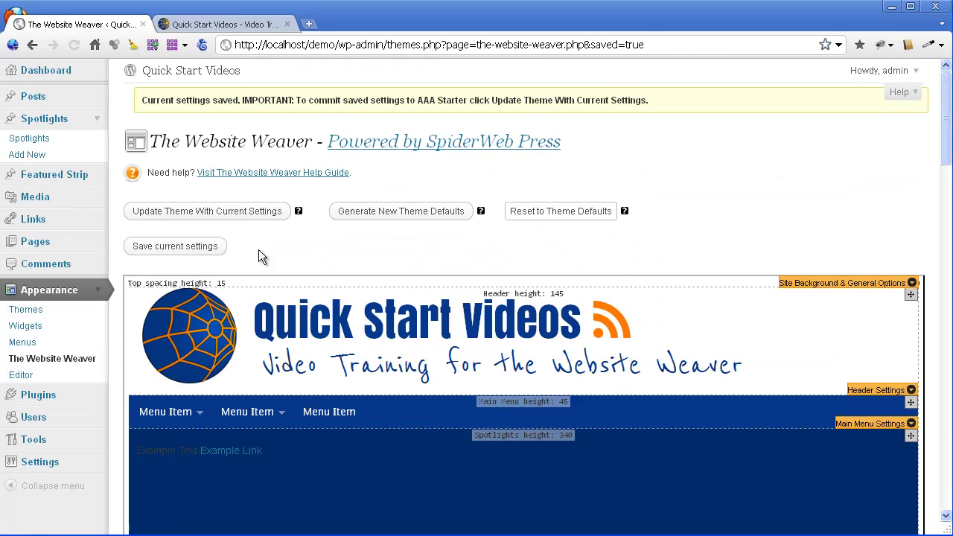
left_click(254, 213)
left_click(581, 260)
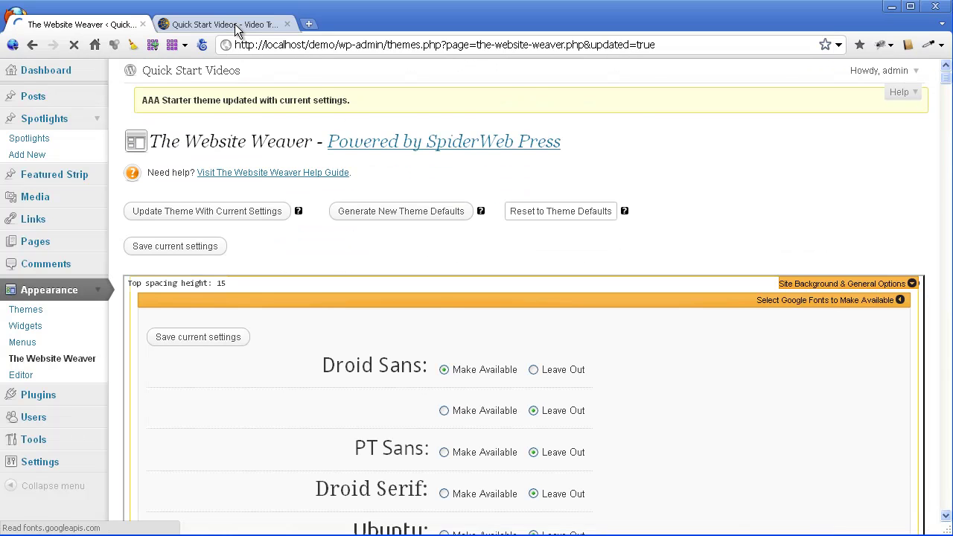
Step: Reload the live demo site and check the posts beside the narrower sidebar
left_click(234, 24)
left_click(72, 46)
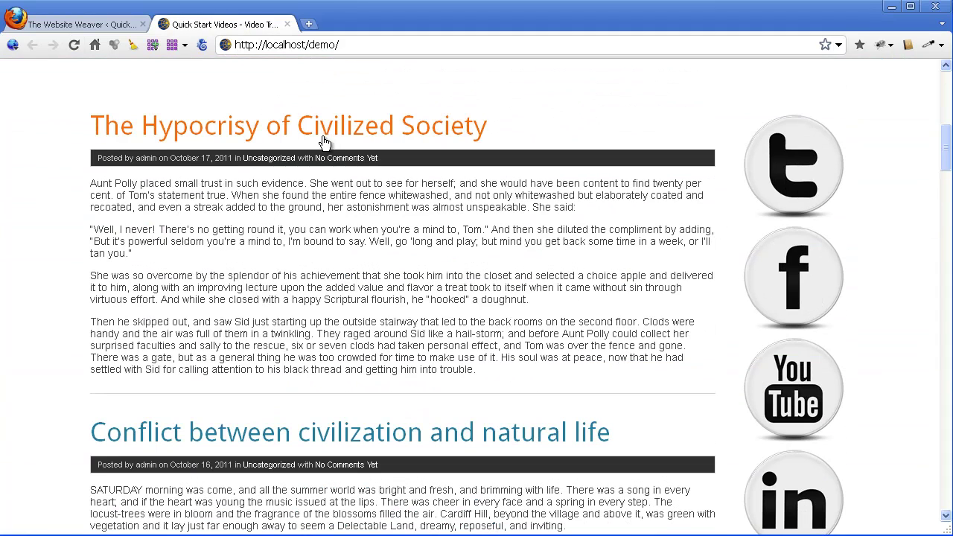
scroll(685, 169, "down", 2)
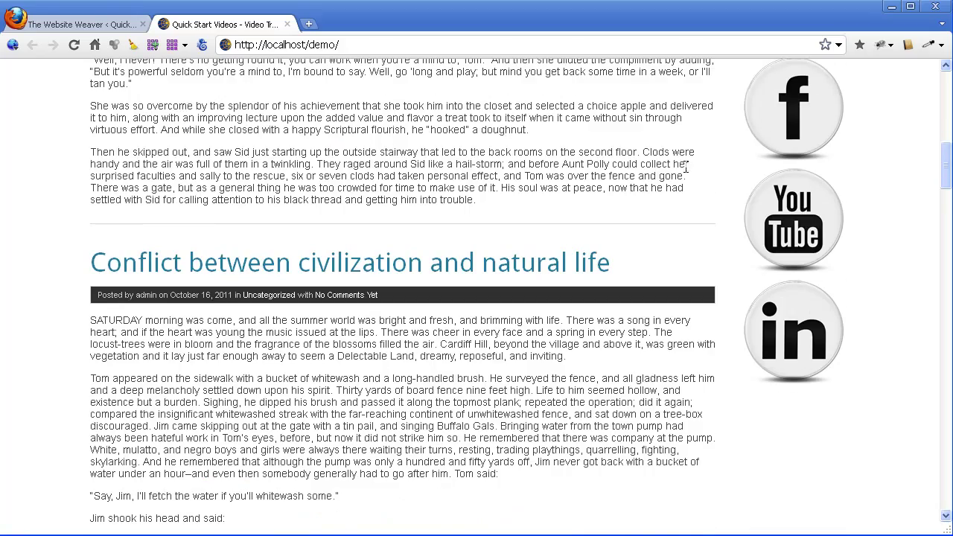
scroll(744, 224, "down", 2)
scroll(745, 301, "up", 3)
scroll(745, 301, "up", 2)
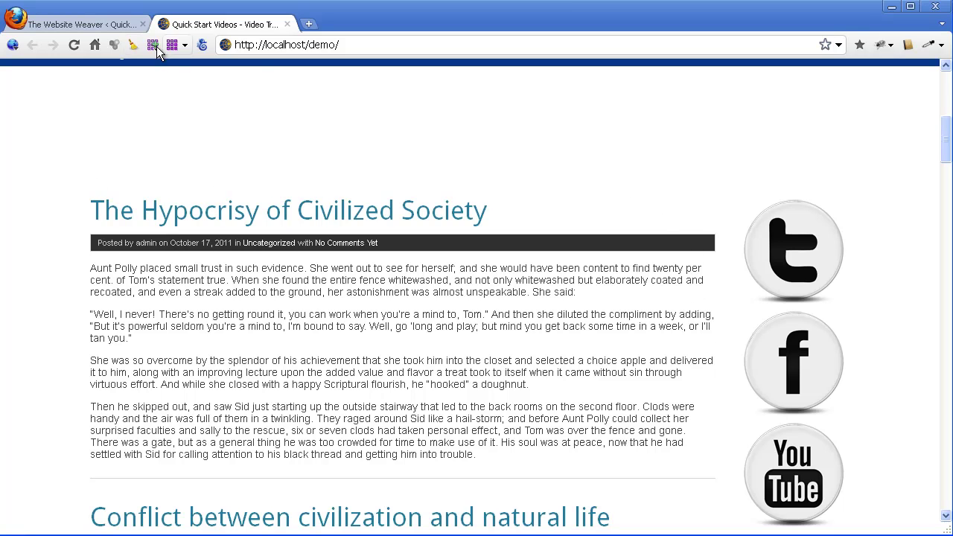
Step: Set the number of post columns to 3 in the Content Area Settings and save the current settings
left_click(99, 26)
scroll(723, 285, "down", 12)
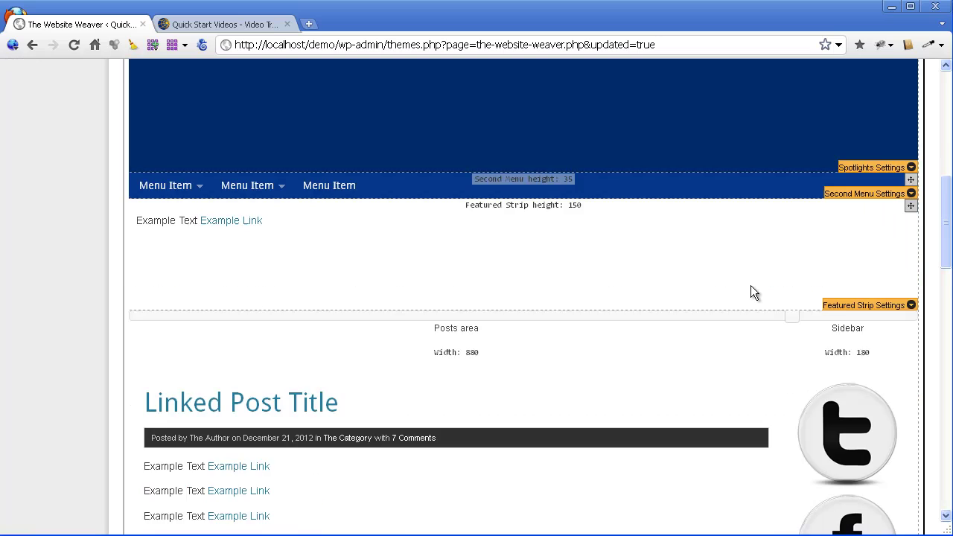
scroll(751, 287, "down", 15)
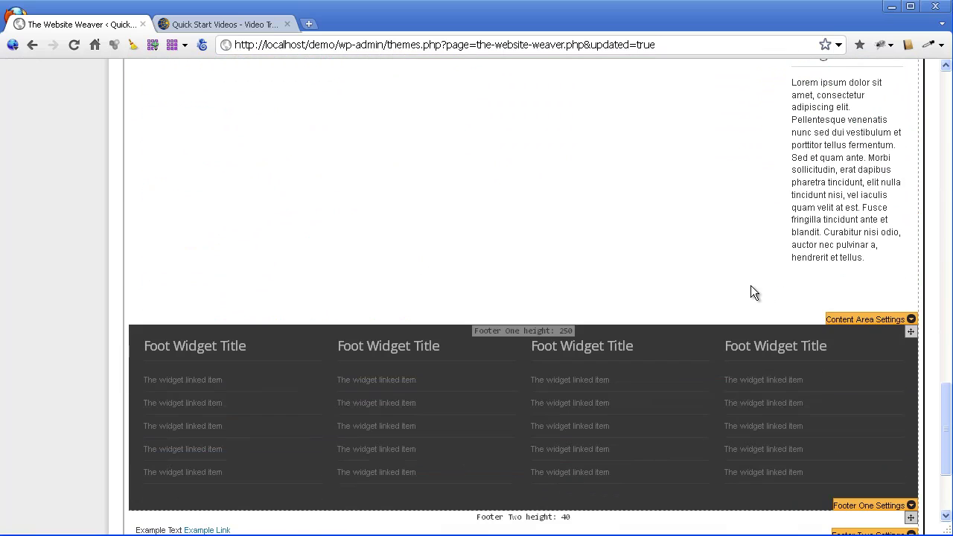
left_click(911, 319)
scroll(519, 273, "down", 1)
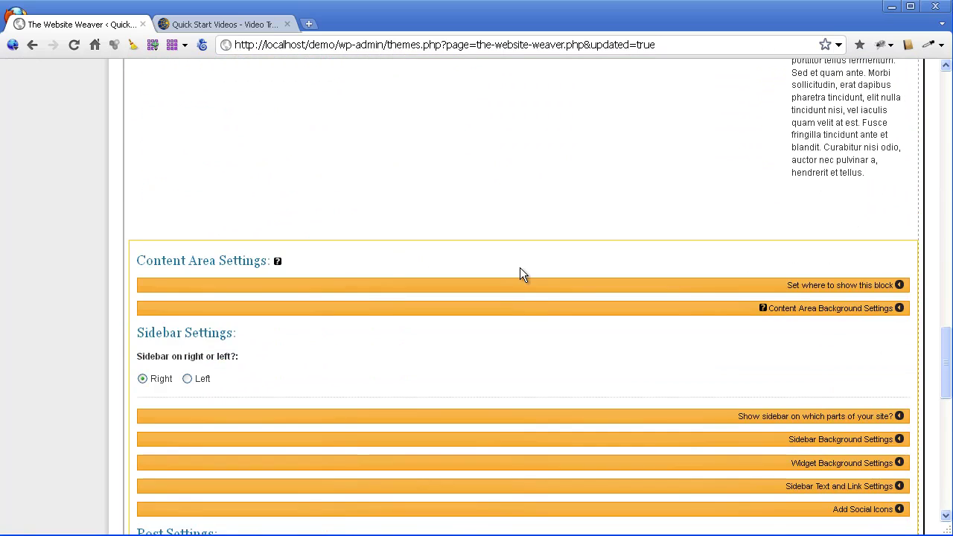
scroll(519, 274, "down", 1)
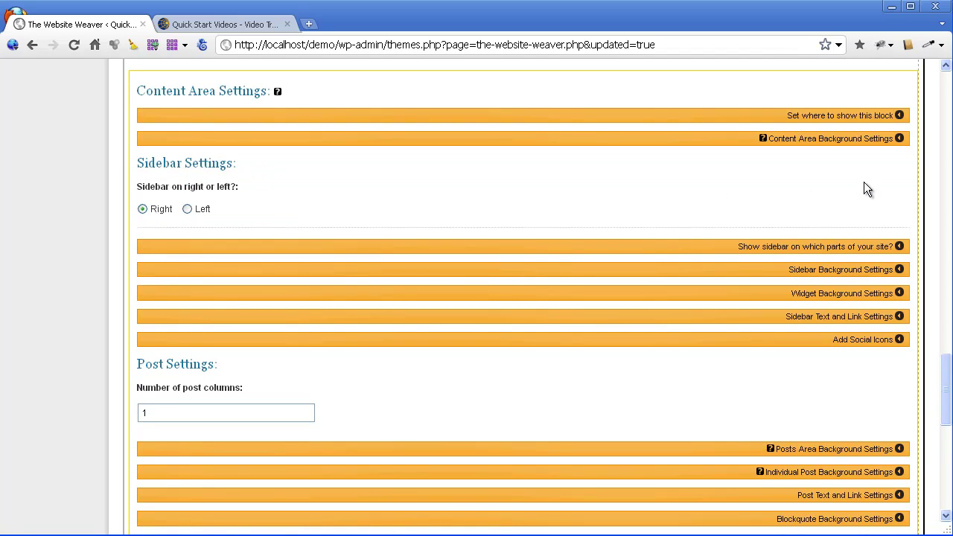
scroll(865, 187, "down", 3)
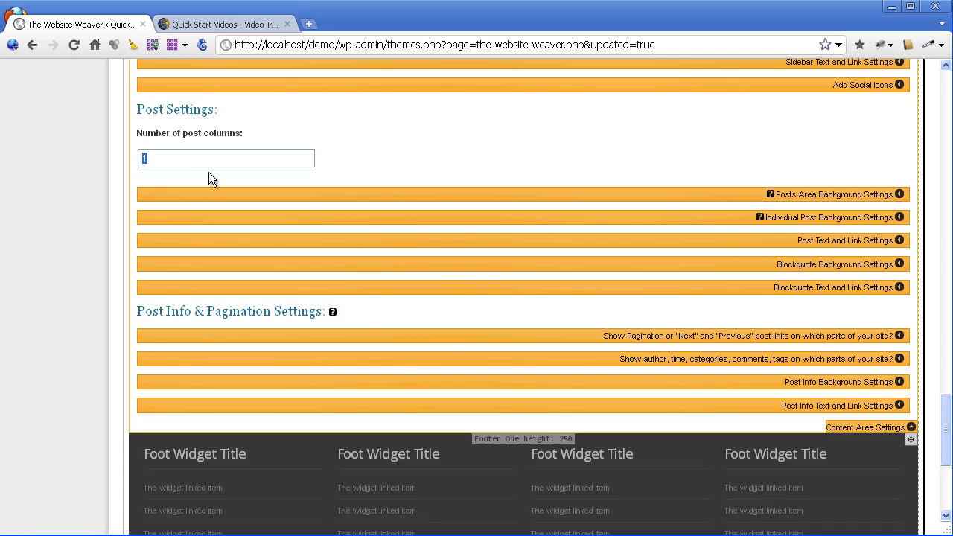
type("3")
scroll(316, 178, "up", 12)
scroll(316, 174, "up", 10)
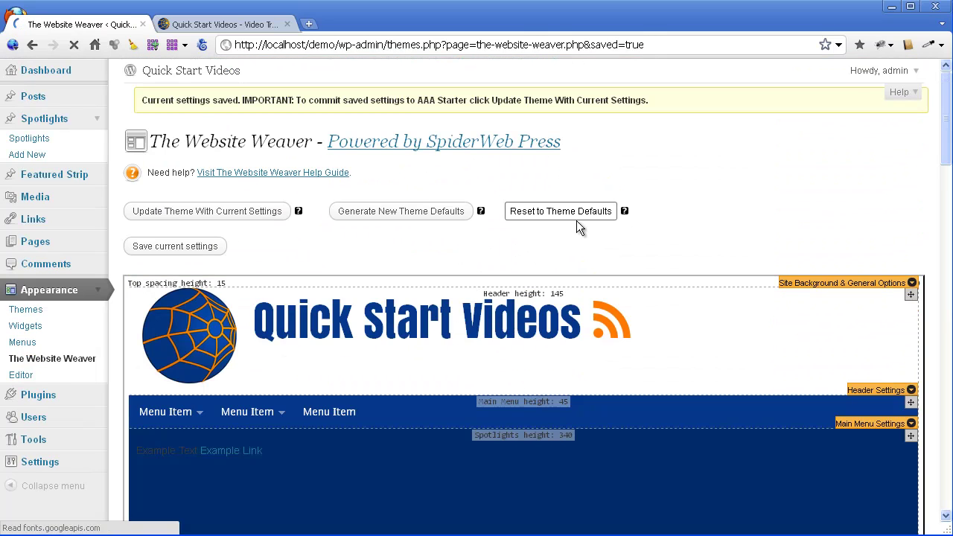
Step: Review the three-column post layout in the theme editor's preview
scroll(576, 220, "down", 10)
scroll(621, 314, "up", 2)
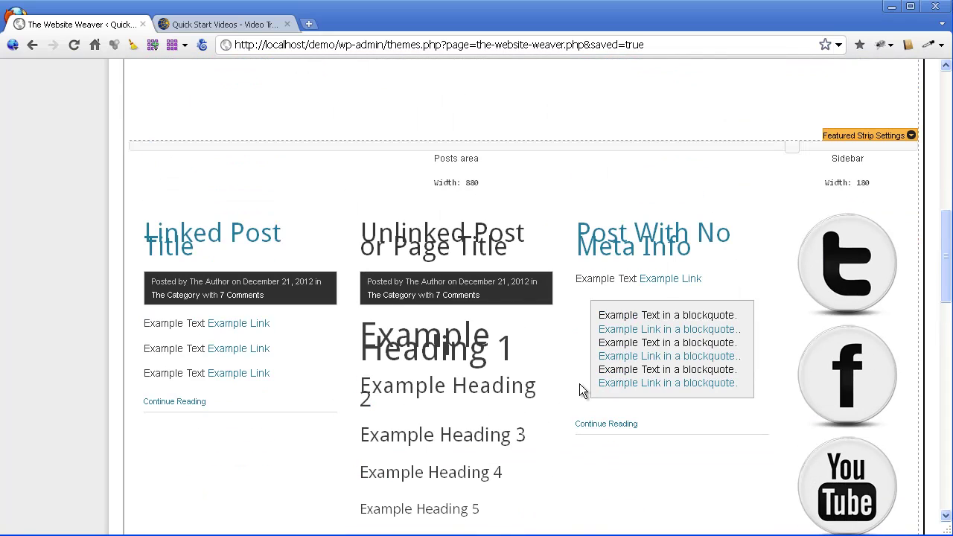
scroll(578, 380, "down", 12)
scroll(578, 379, "up", 5)
scroll(576, 380, "up", 15)
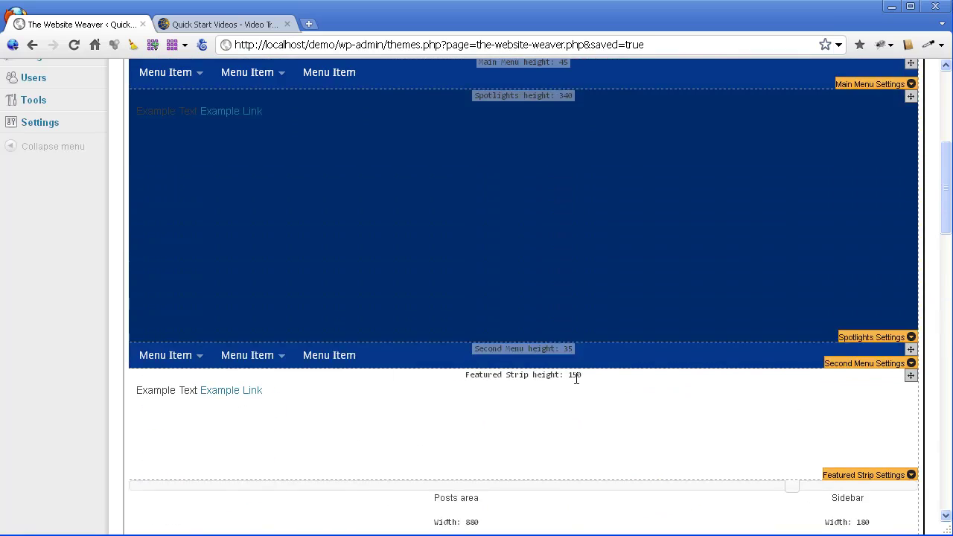
Step: Update the theme with the current settings and reload the live demo site
left_click(207, 212)
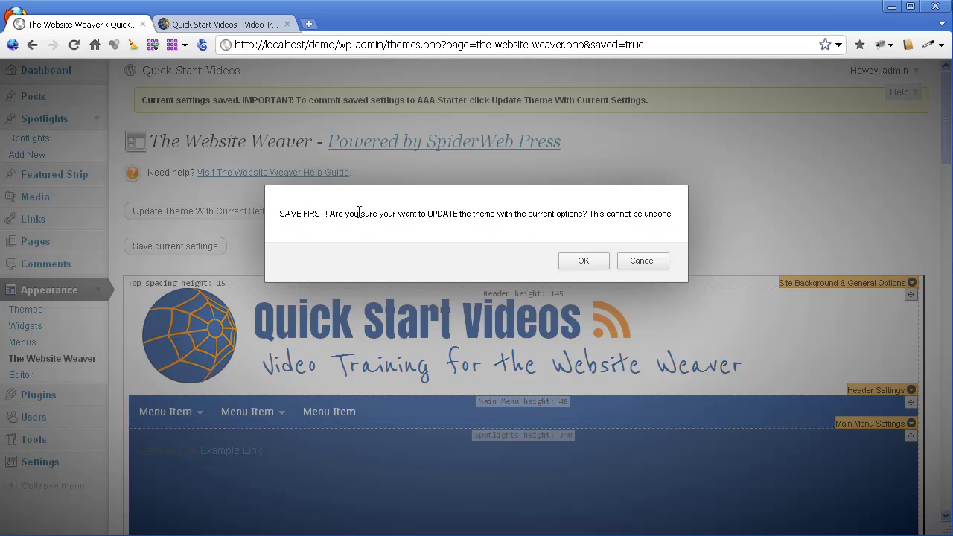
left_click(584, 260)
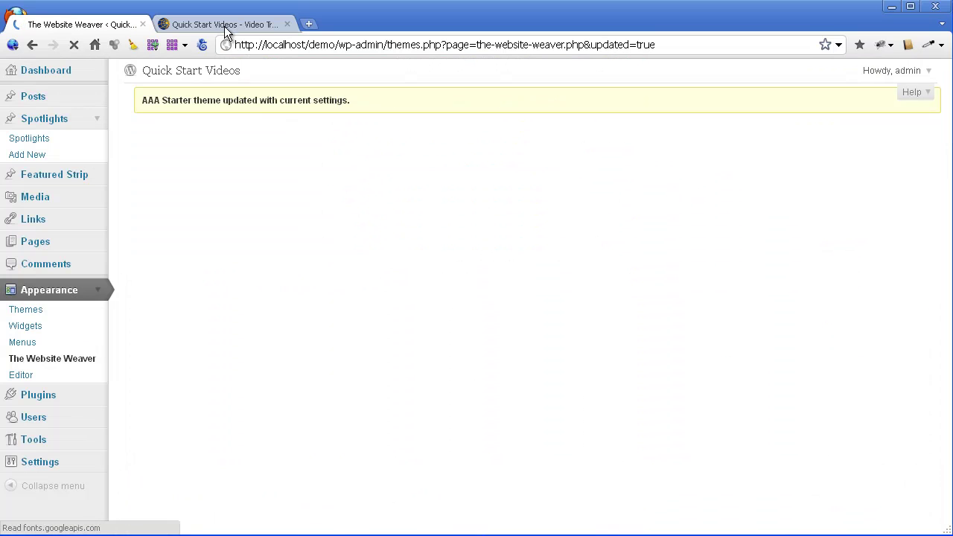
left_click(227, 26)
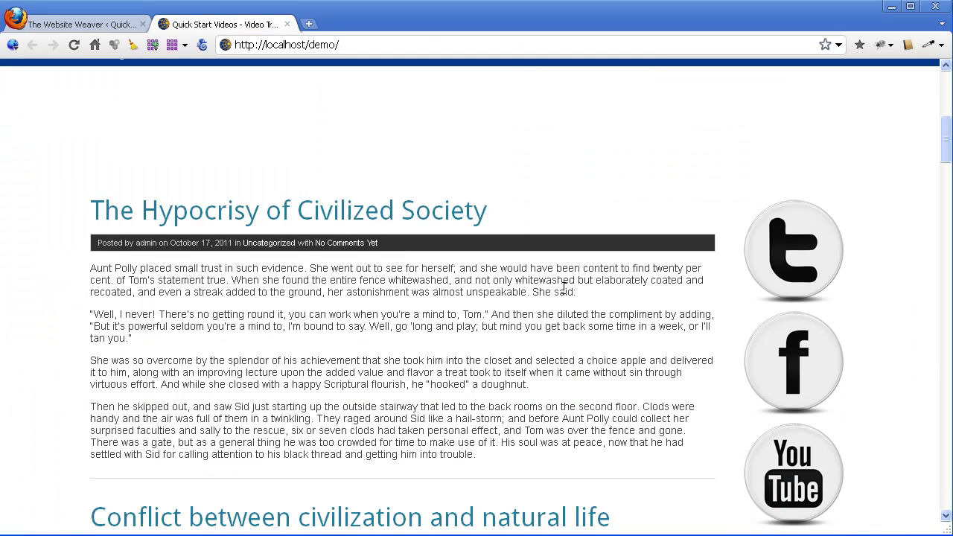
scroll(568, 290, "down", 2)
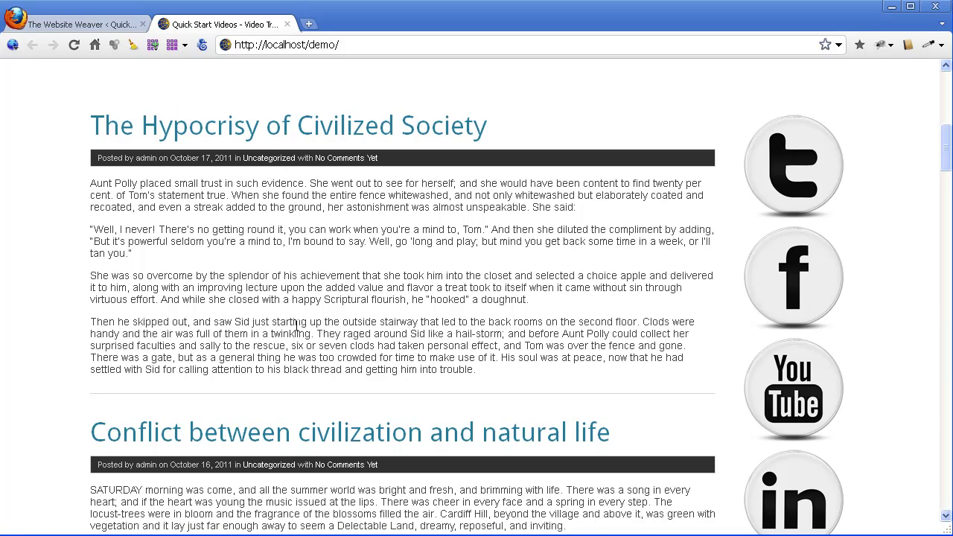
key("F5")
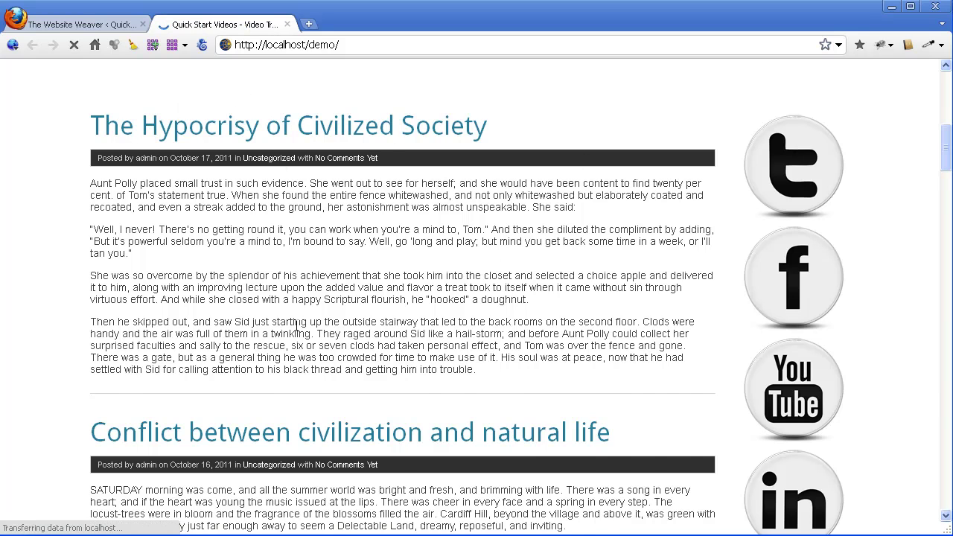
Step: Examine how the posts flow across the three columns on the live demo site
scroll(596, 324, "up", 2)
scroll(581, 320, "down", 15)
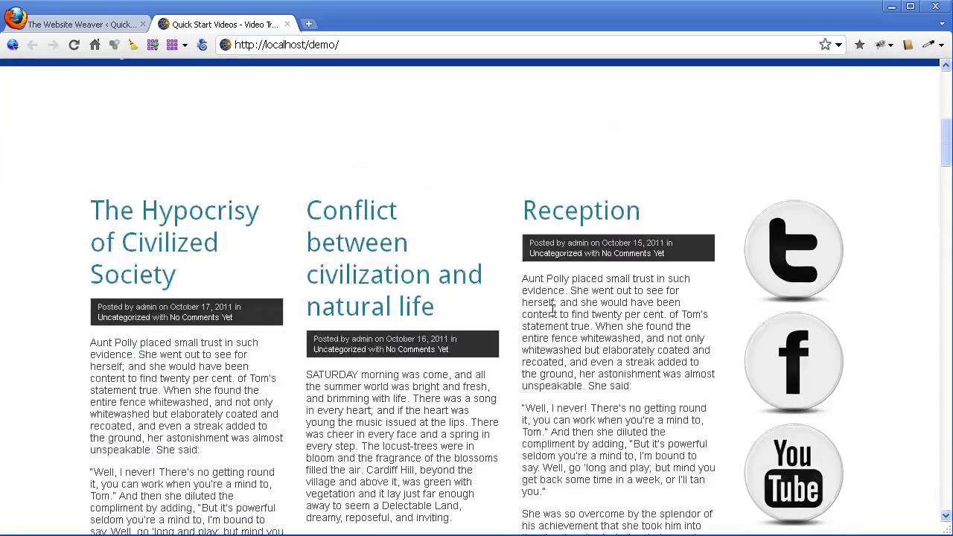
scroll(553, 316, "down", 10)
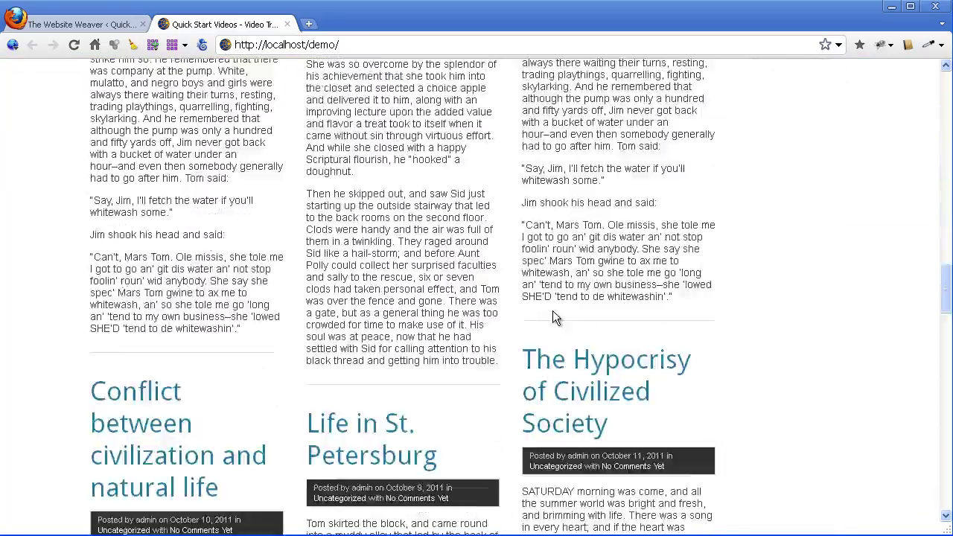
scroll(552, 315, "down", 10)
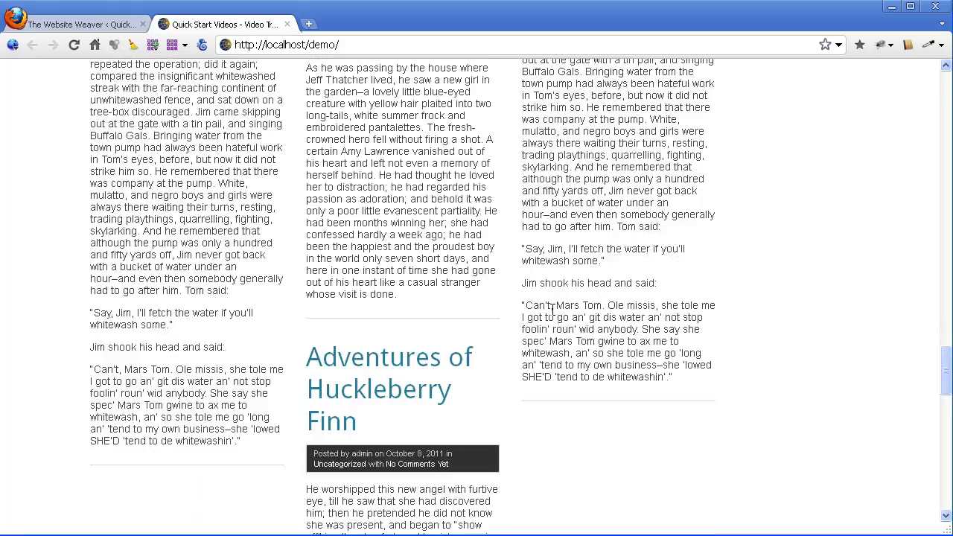
scroll(553, 313, "down", 5)
scroll(553, 312, "up", 15)
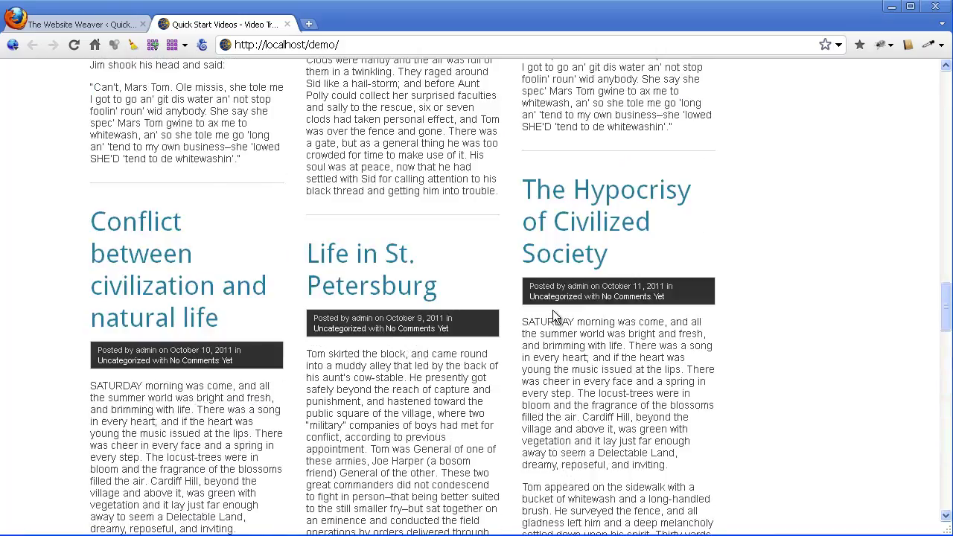
scroll(553, 310, "up", 10)
scroll(553, 310, "up", 10)
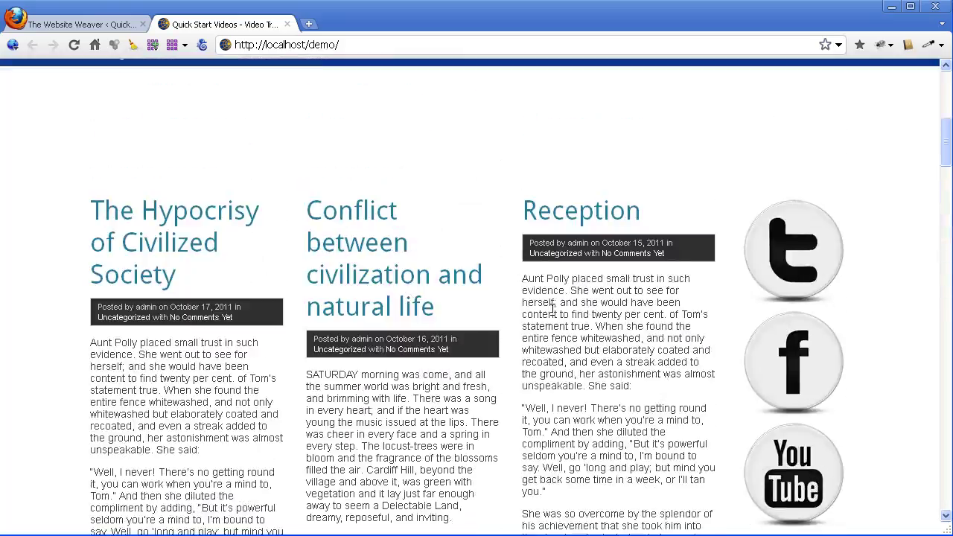
scroll(553, 307, "down", 3)
scroll(553, 308, "up", 3)
scroll(554, 307, "down", 10)
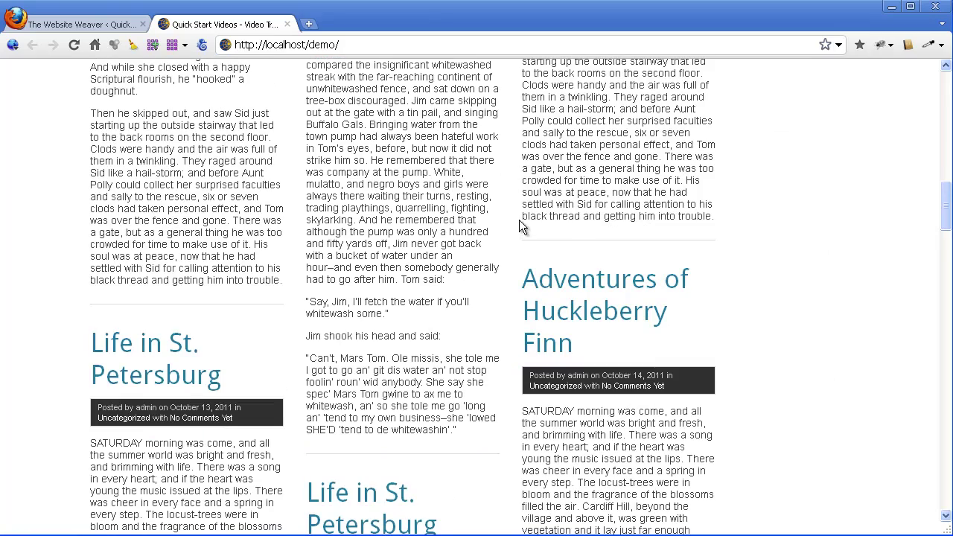
scroll(213, 212, "down", 2)
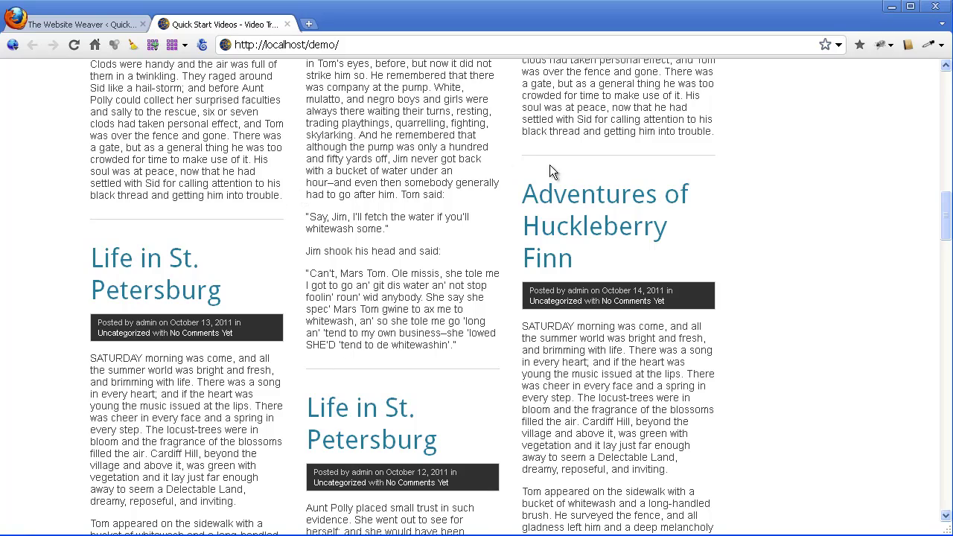
scroll(199, 247, "down", 3)
scroll(236, 303, "up", 3)
scroll(236, 303, "down", 3)
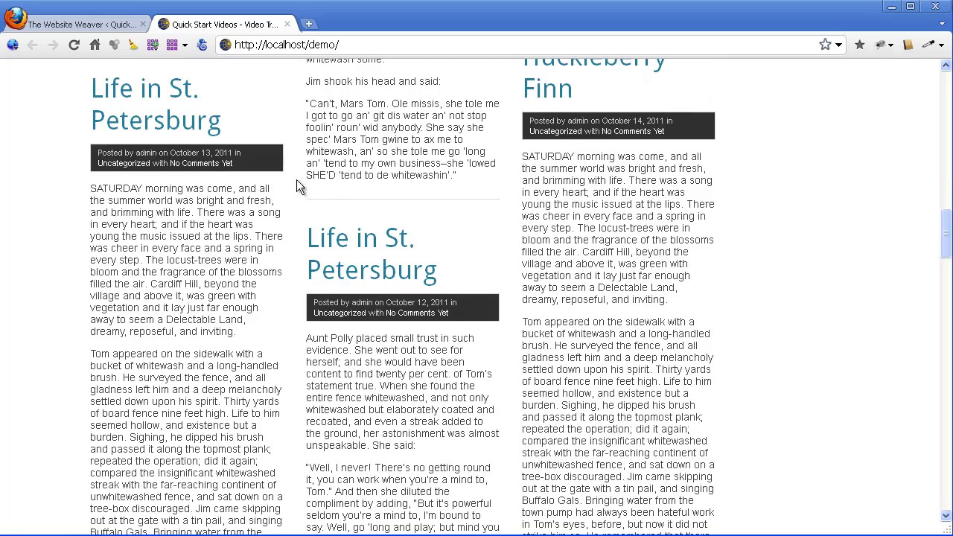
scroll(509, 130, "up", 3)
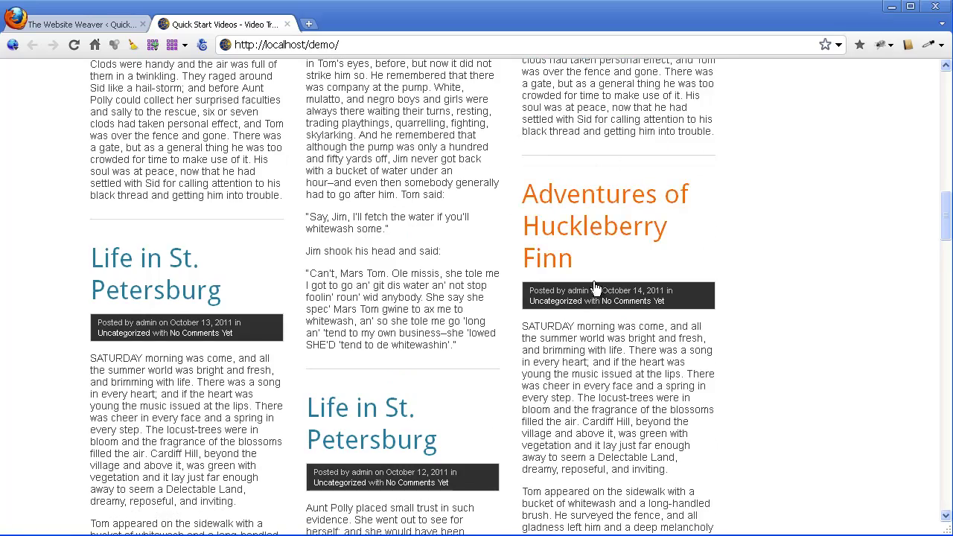
scroll(590, 341, "up", 10)
scroll(590, 342, "up", 4)
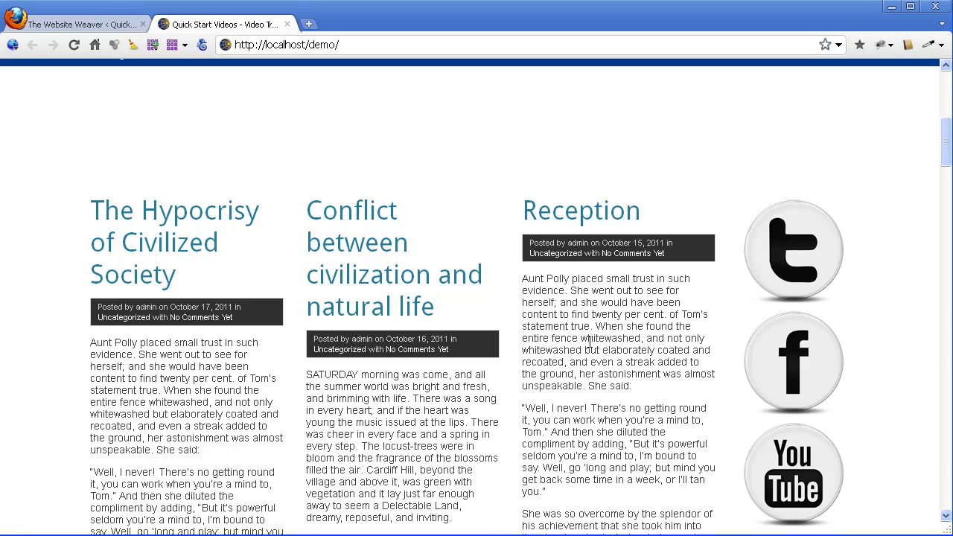
scroll(590, 342, "up", 6)
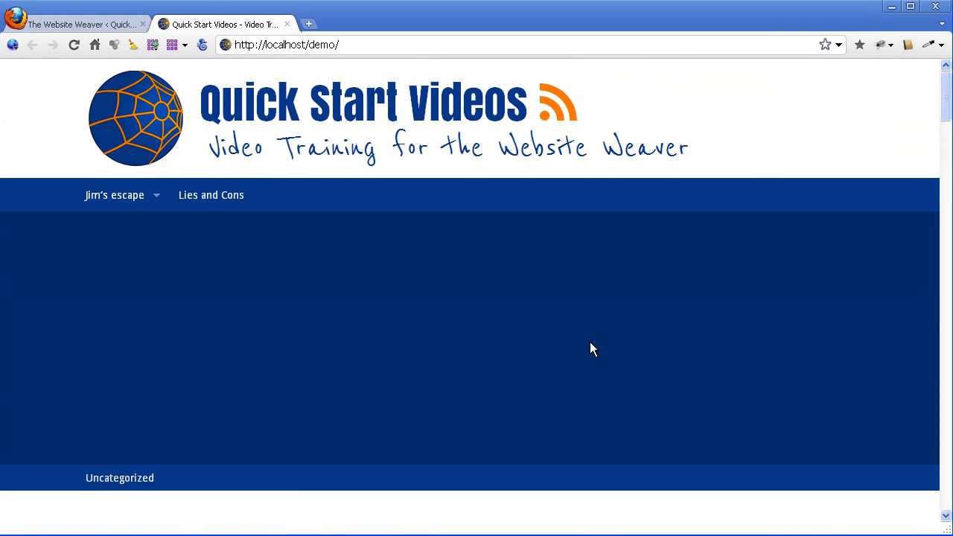
Step: Return to the theme editor and expand the Logo, Site Title, Tagline, RSS section of the Header Settings
left_click(116, 24)
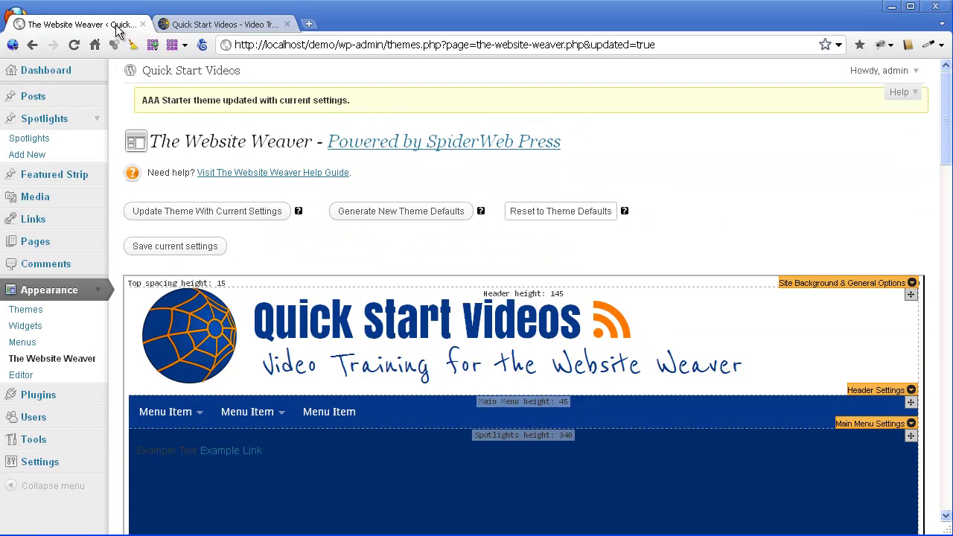
scroll(875, 277, "down", 4)
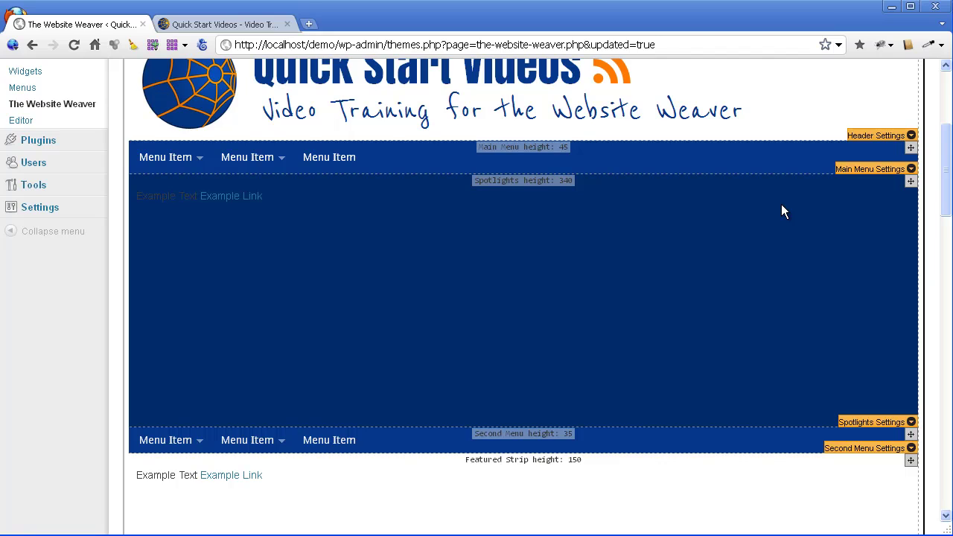
scroll(781, 204, "up", 1)
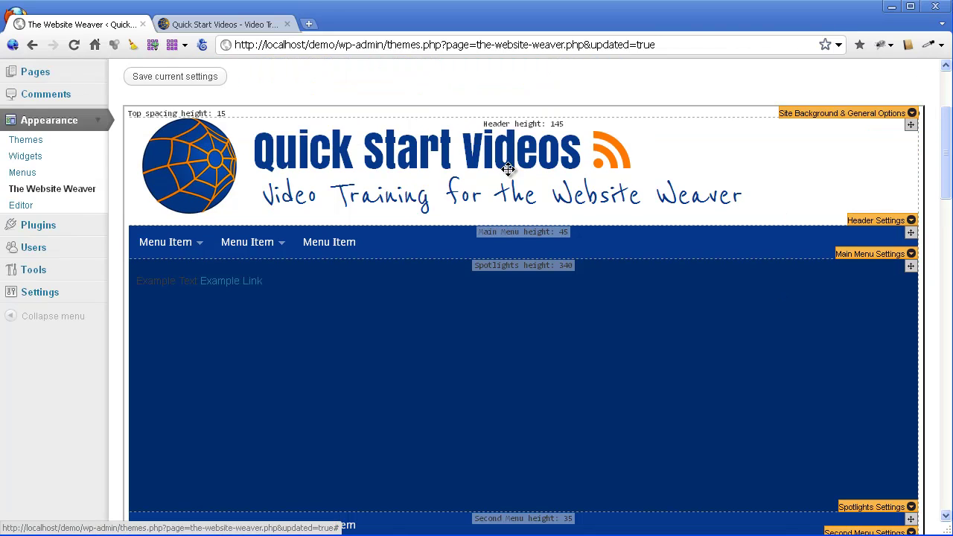
left_click(912, 221)
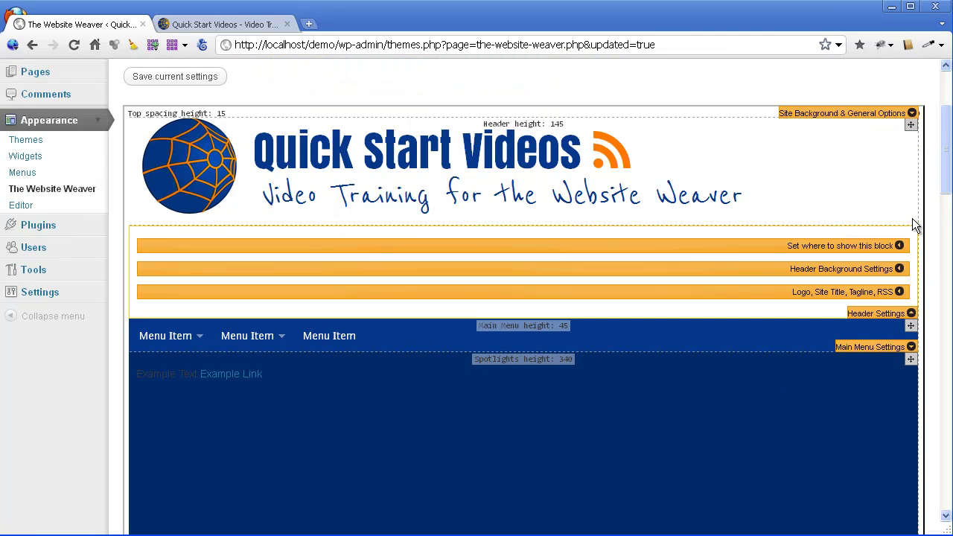
left_click(900, 292)
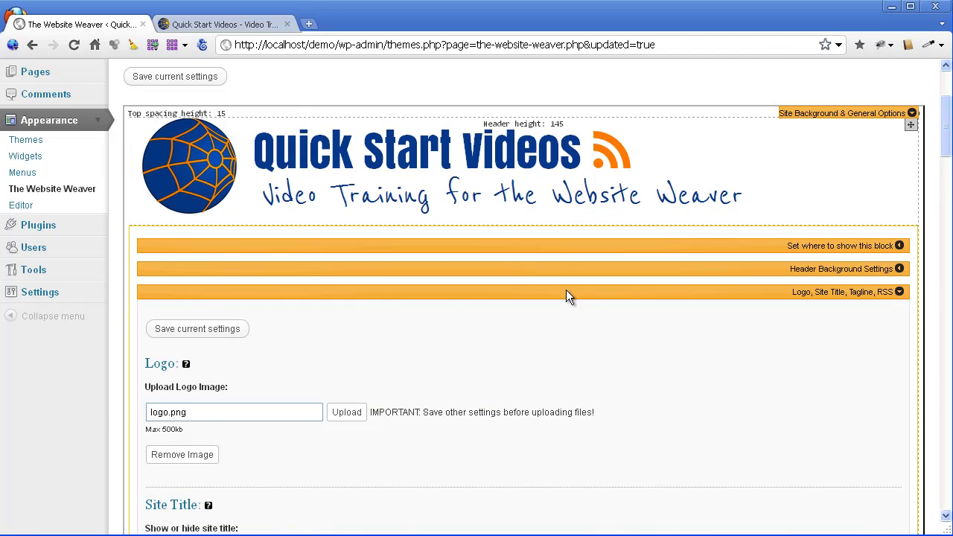
Step: Copy the hex code of the site title color and collapse the Header Settings
scroll(566, 289, "down", 5)
left_click(201, 237)
left_click(348, 356)
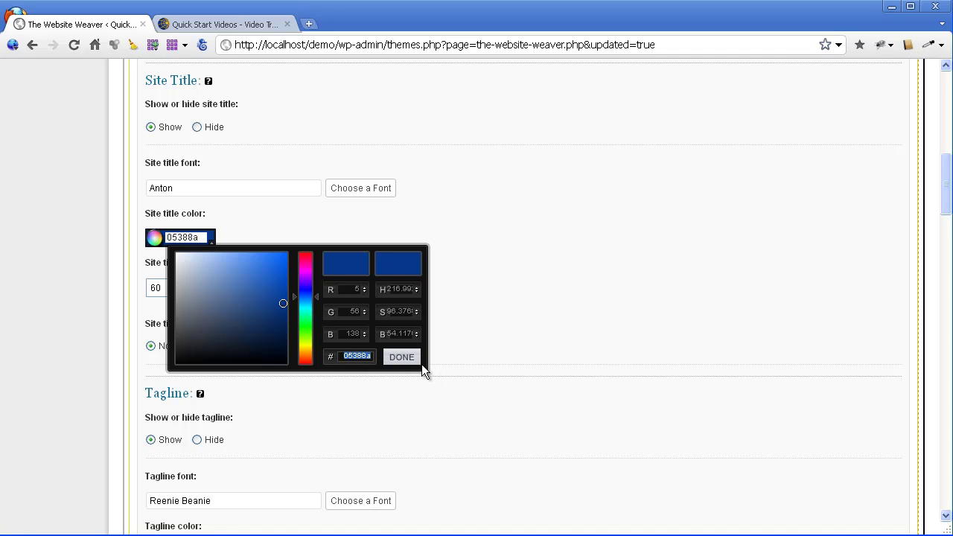
left_click(402, 357)
scroll(608, 369, "up", 5)
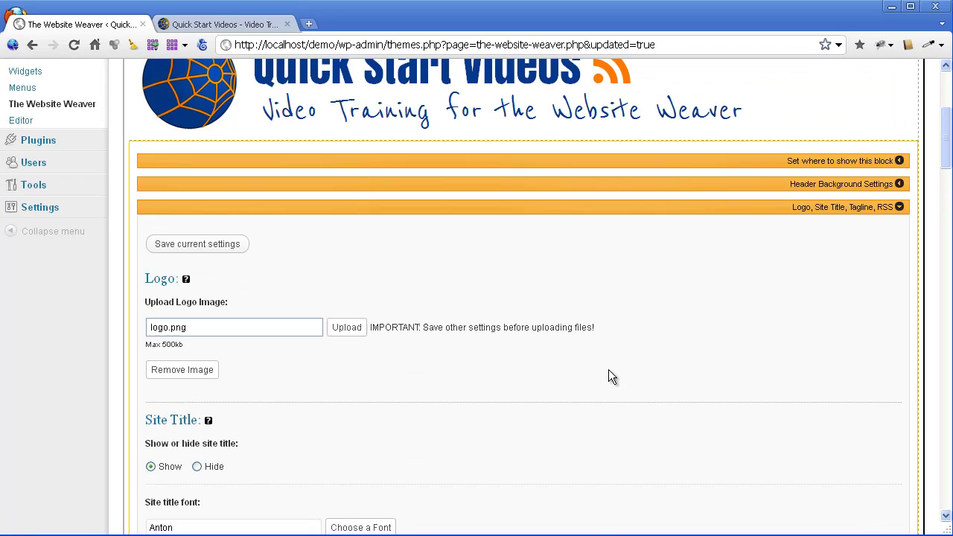
left_click(899, 207)
left_click(909, 224)
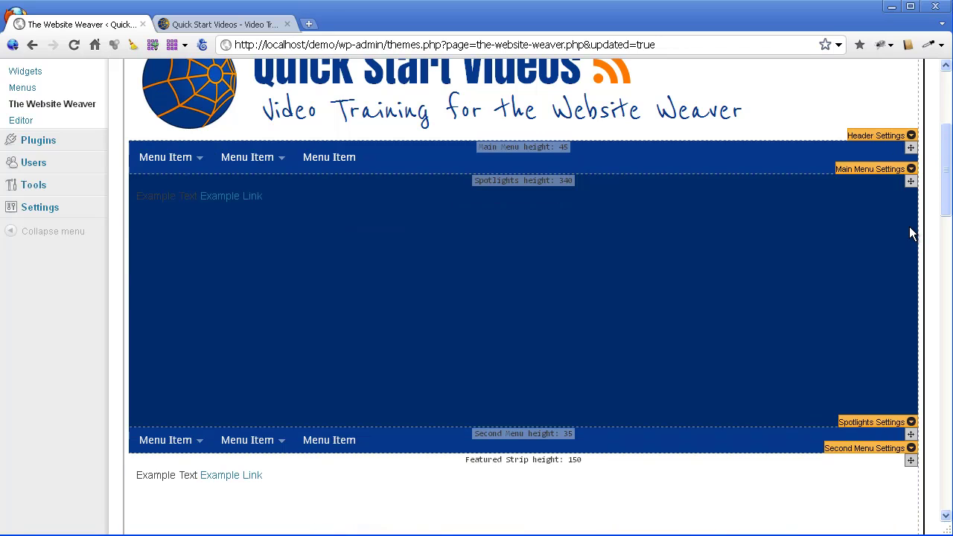
Step: Expand the Post Text and Link Settings within the Content Area Settings
scroll(399, 234, "up", 2)
scroll(399, 234, "up", 2)
scroll(445, 249, "down", 8)
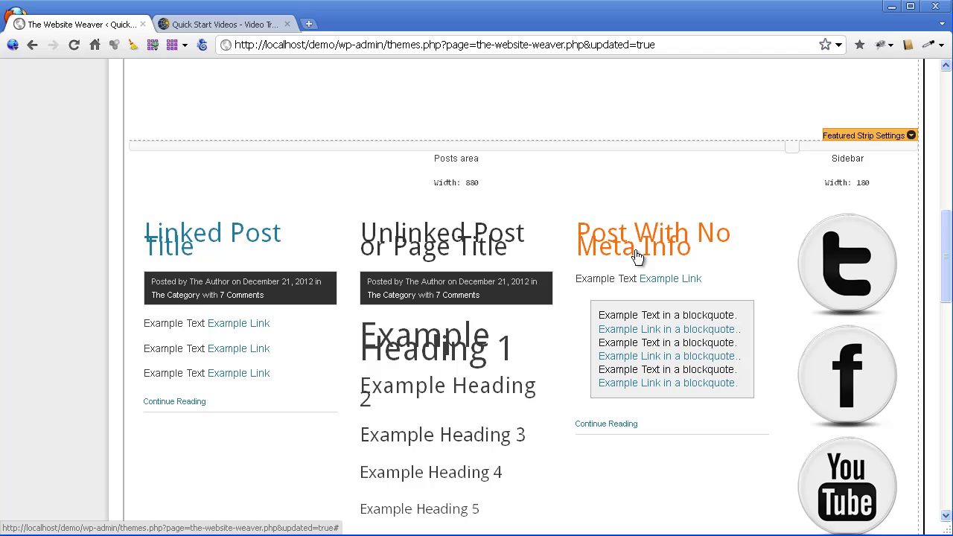
scroll(766, 253, "down", 10)
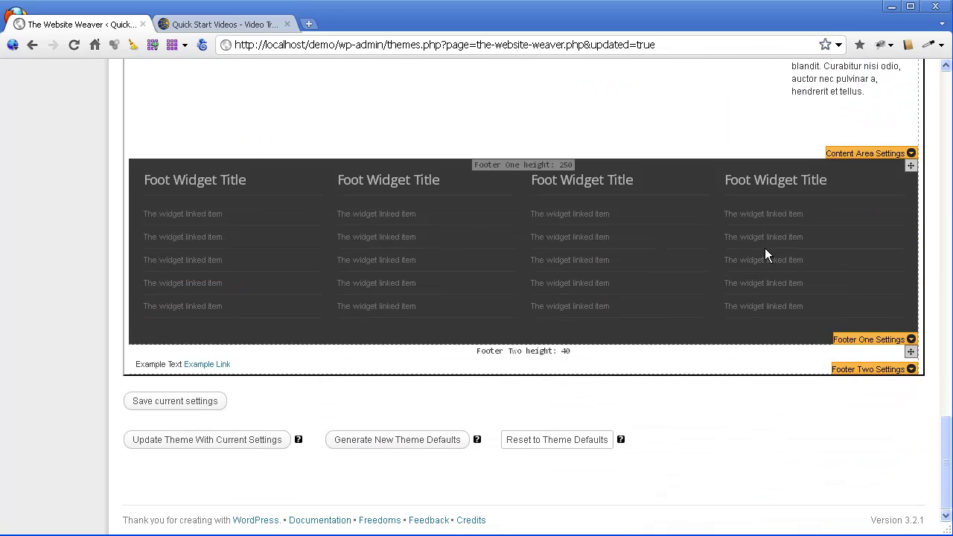
left_click(909, 152)
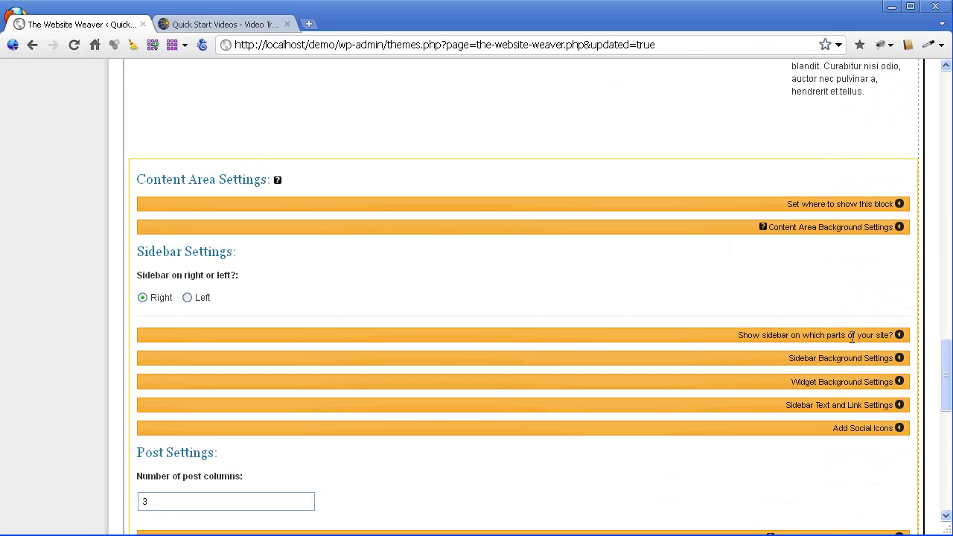
scroll(867, 347, "down", 3)
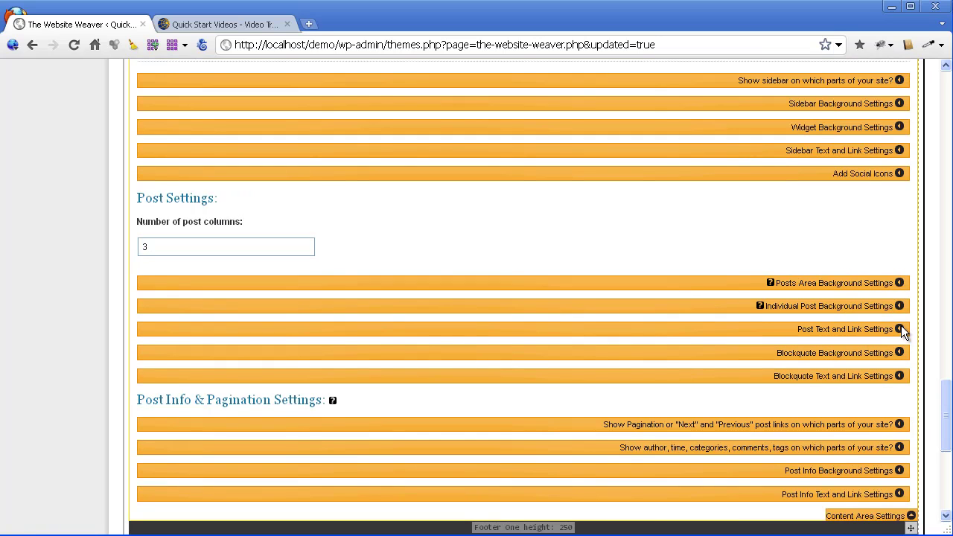
left_click(899, 329)
scroll(376, 337, "down", 4)
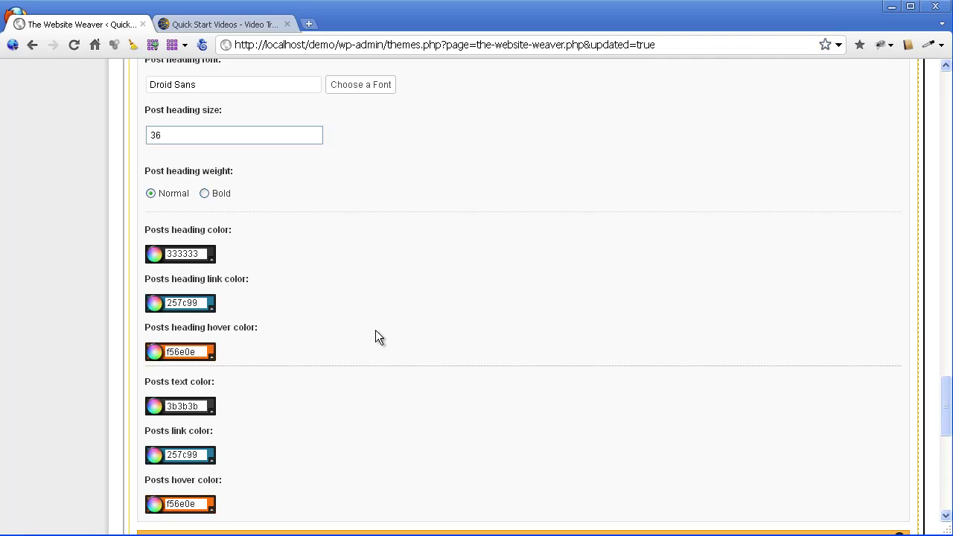
Step: Set the posts heading link color to 05388a
left_click(203, 303)
left_click(342, 422)
type("05388a")
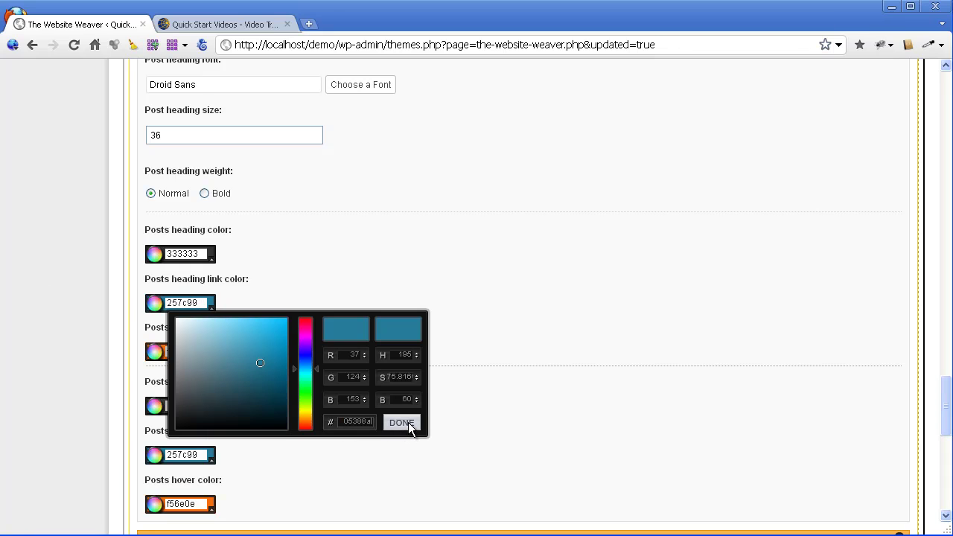
left_click(401, 423)
Step: Set the posts link color to 05388a
left_click(201, 455)
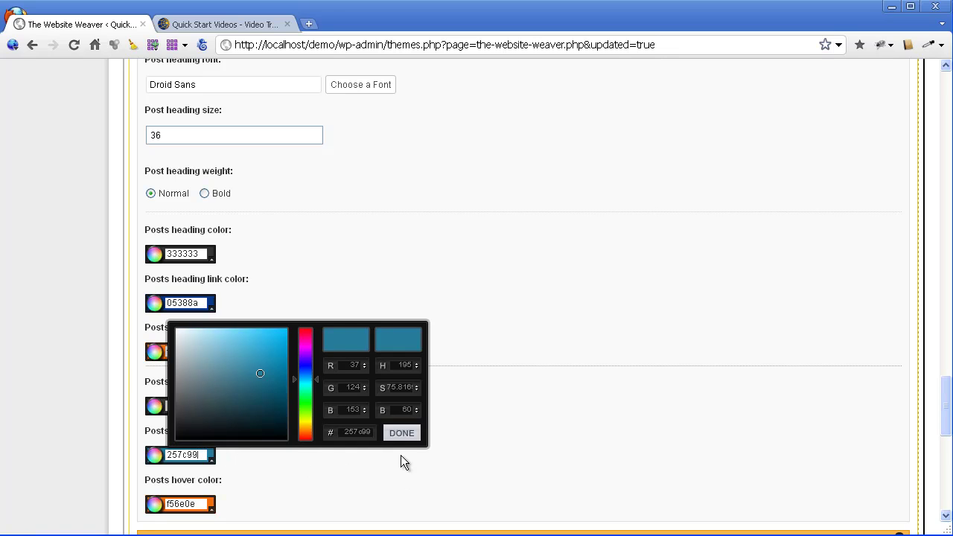
type("05388a")
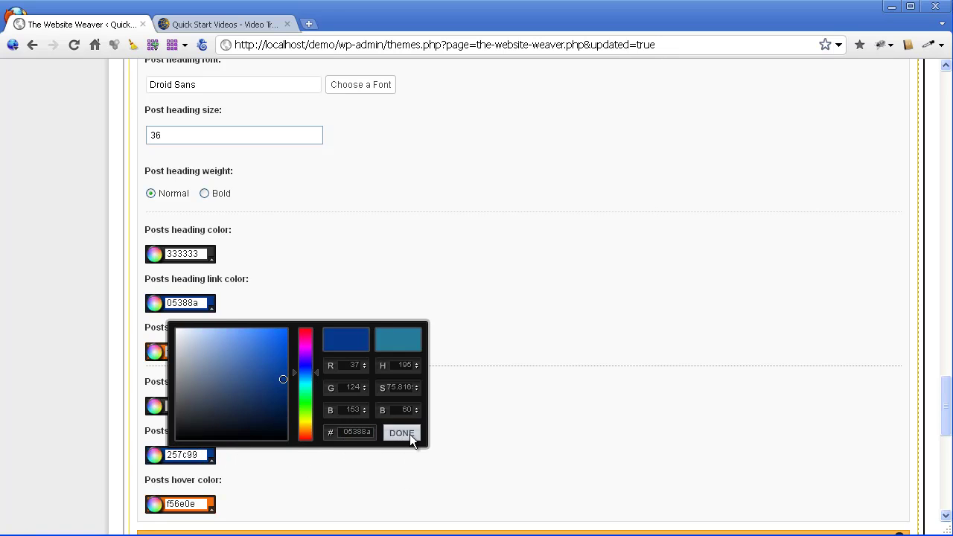
left_click(410, 434)
Step: Save the current settings and check the post title and link colors in the theme editor's preview
scroll(426, 431, "up", 2)
scroll(428, 430, "up", 3)
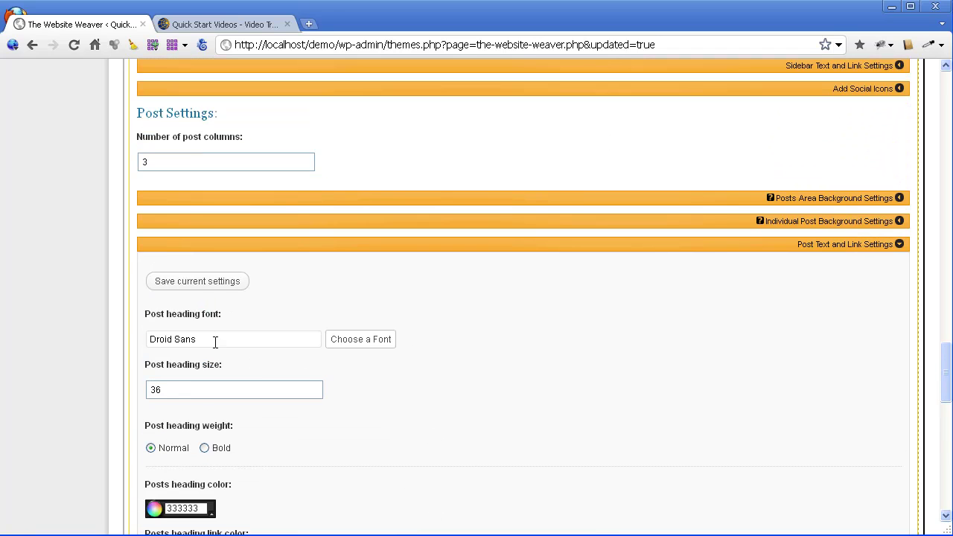
left_click(205, 282)
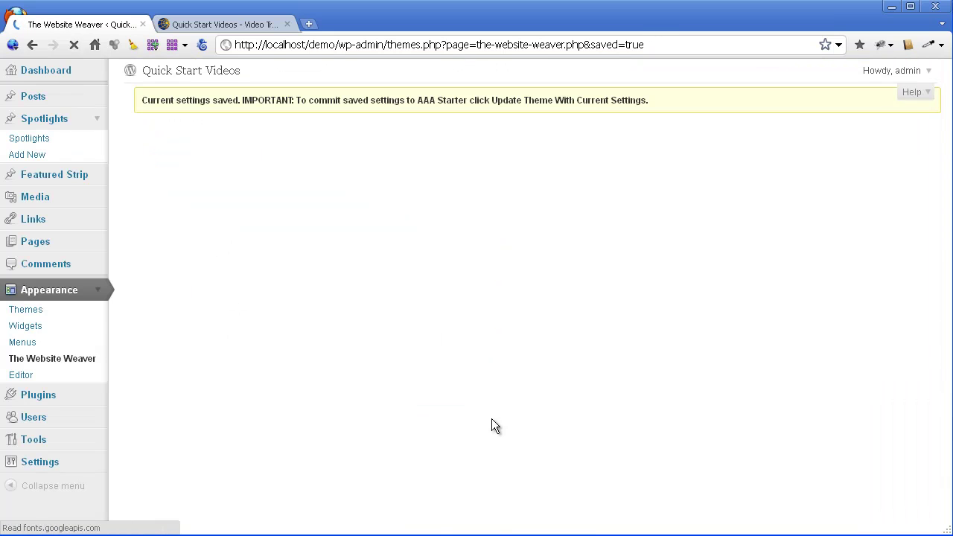
scroll(568, 383, "down", 8)
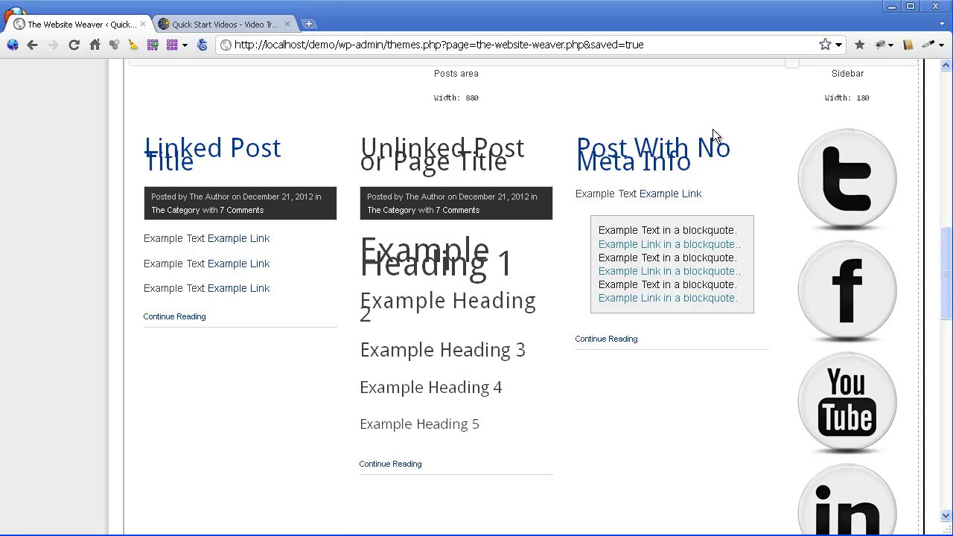
Step: Set the post heading weight to Bold in the Post Text and Link Settings and save the current settings
scroll(739, 261, "down", 3)
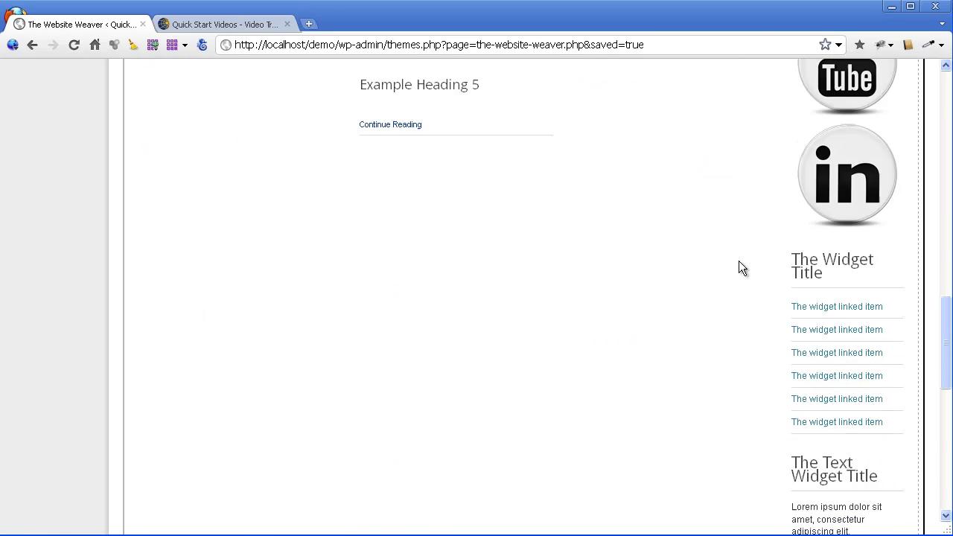
scroll(738, 260, "down", 6)
left_click(912, 234)
scroll(887, 354, "down", 4)
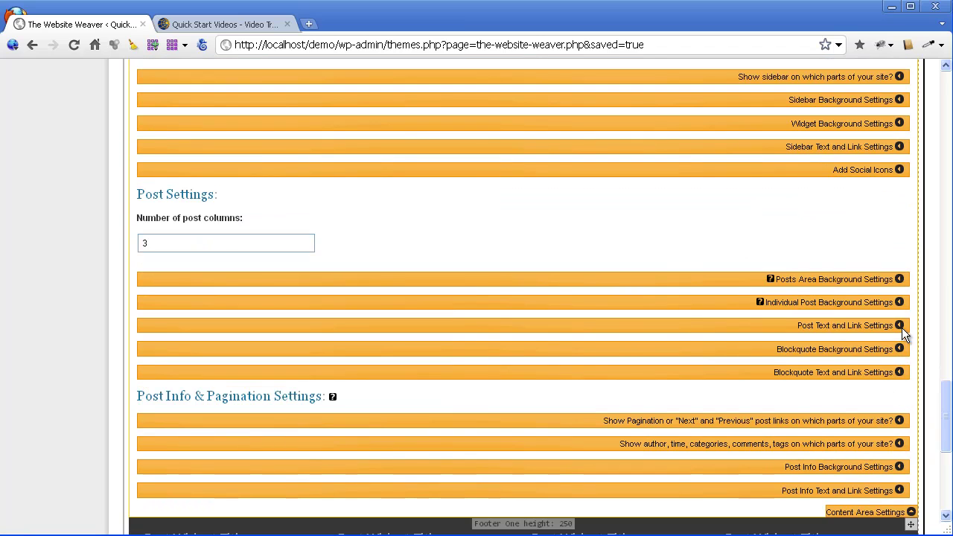
left_click(899, 326)
scroll(399, 326, "down", 2)
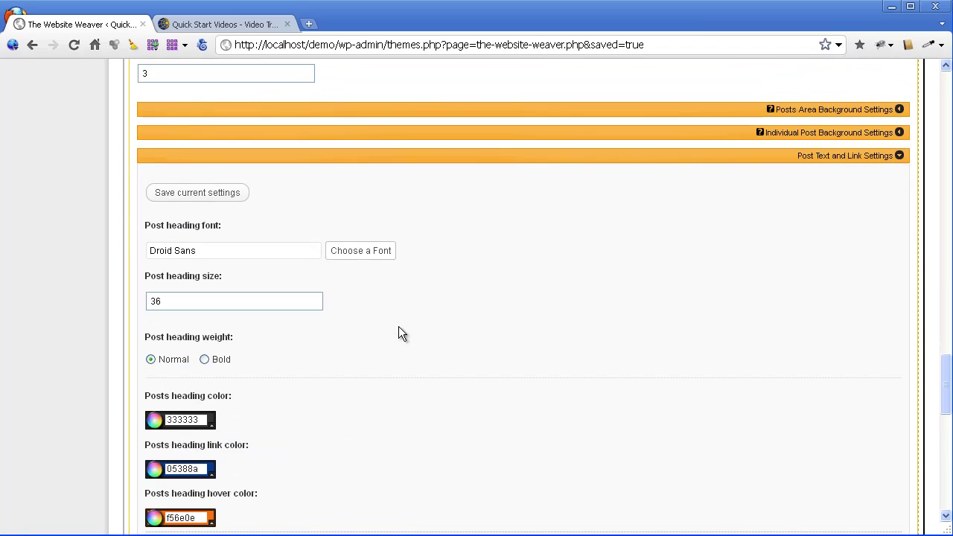
left_click(222, 361)
left_click(210, 196)
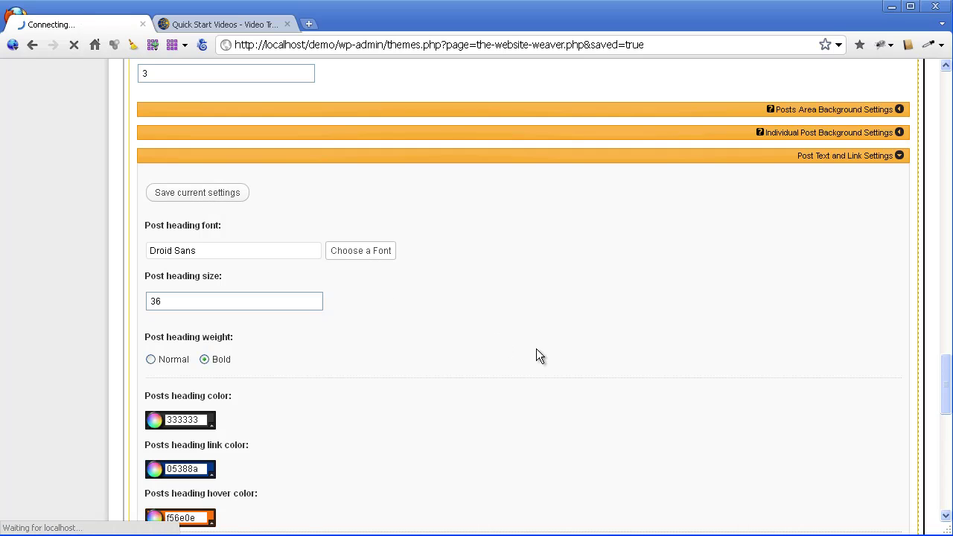
scroll(655, 285, "down", 5)
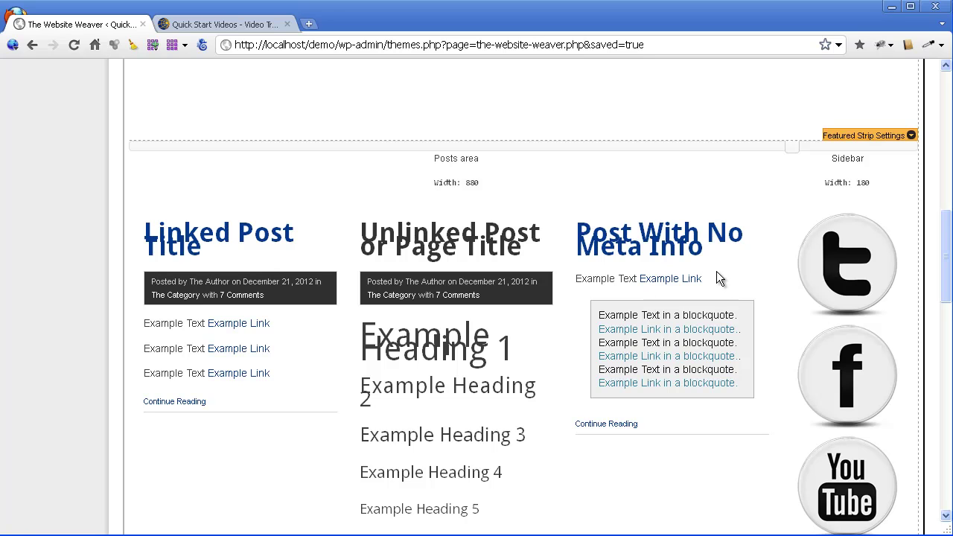
Step: Return the post heading weight to Normal, save the current settings and check the post titles in the preview
scroll(716, 271, "down", 11)
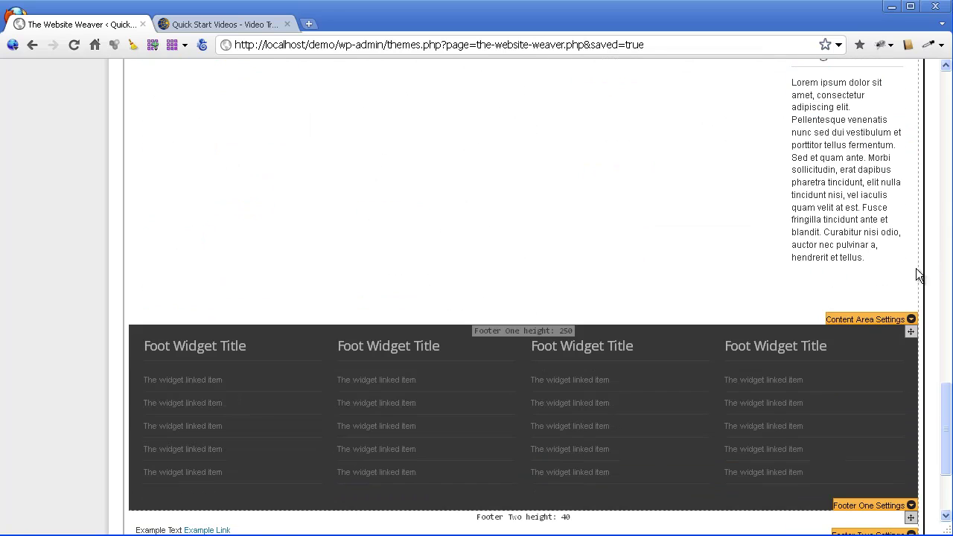
left_click(910, 319)
scroll(769, 303, "down", 3)
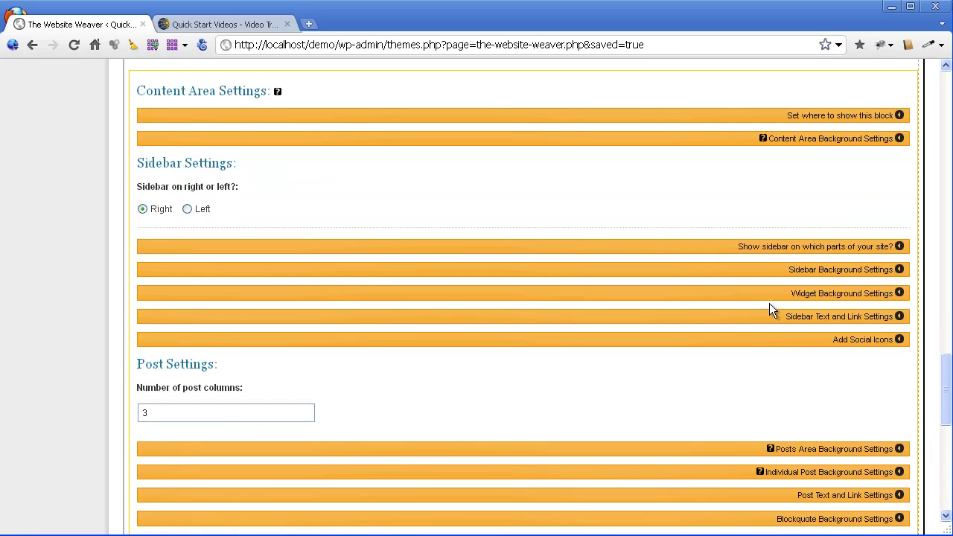
scroll(870, 385, "down", 2)
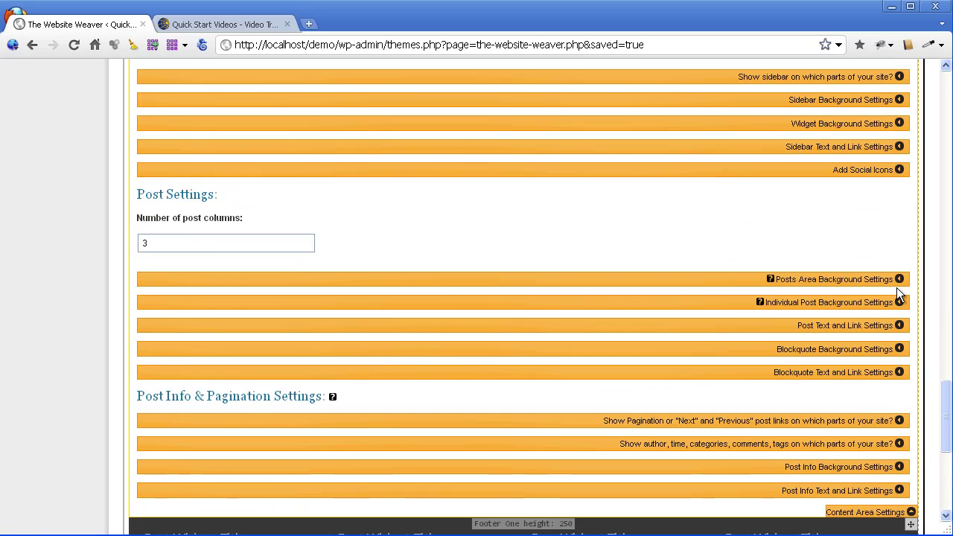
left_click(900, 325)
scroll(362, 330, "down", 3)
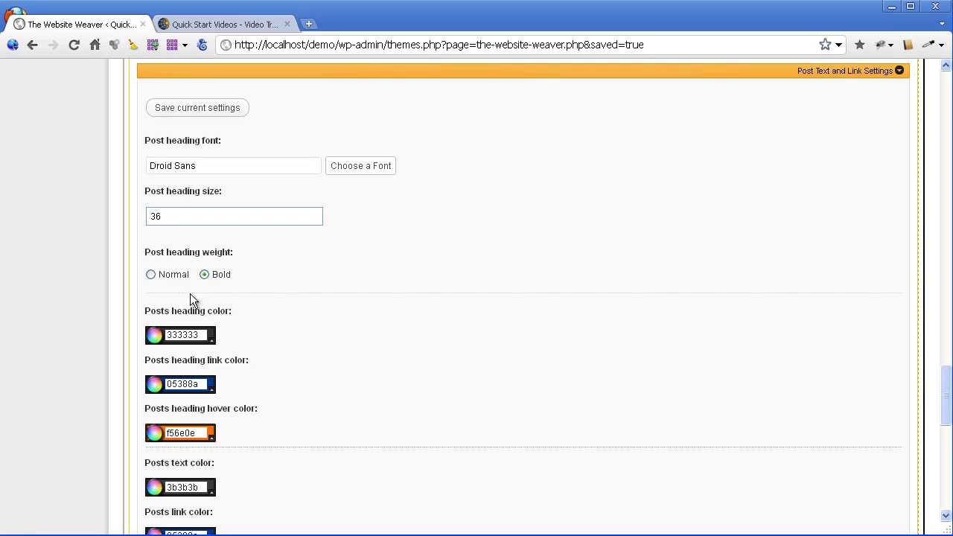
left_click(179, 277)
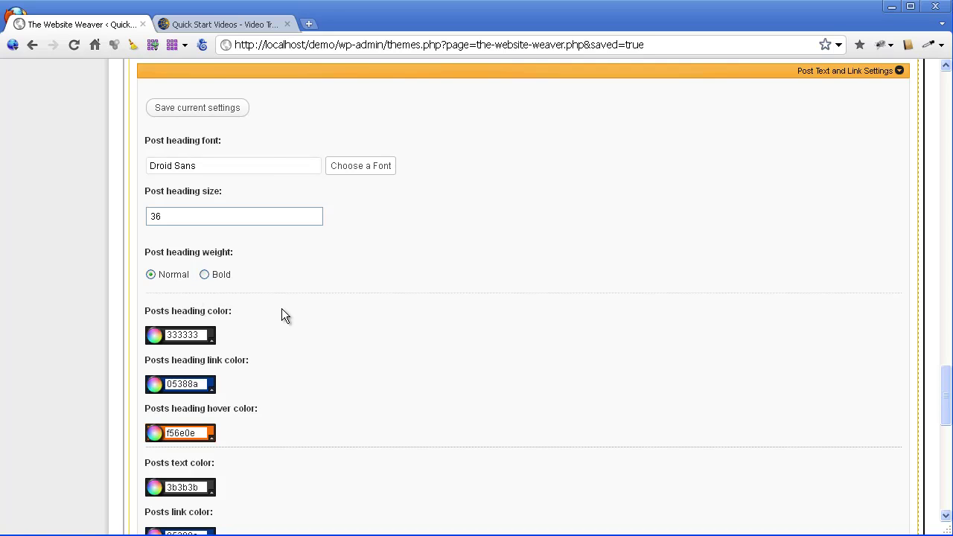
left_click(218, 111)
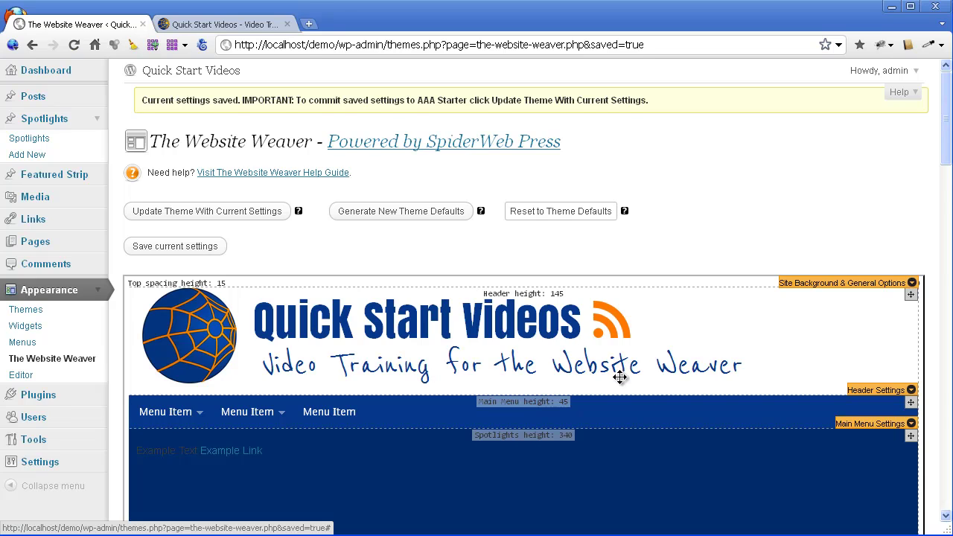
scroll(619, 377, "down", 4)
scroll(619, 376, "down", 1)
scroll(619, 376, "down", 1)
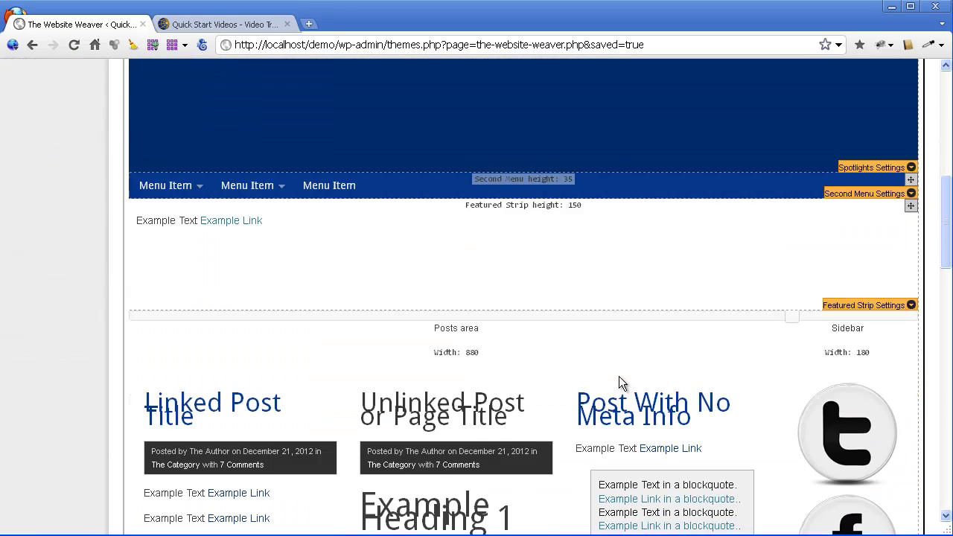
scroll(618, 376, "down", 2)
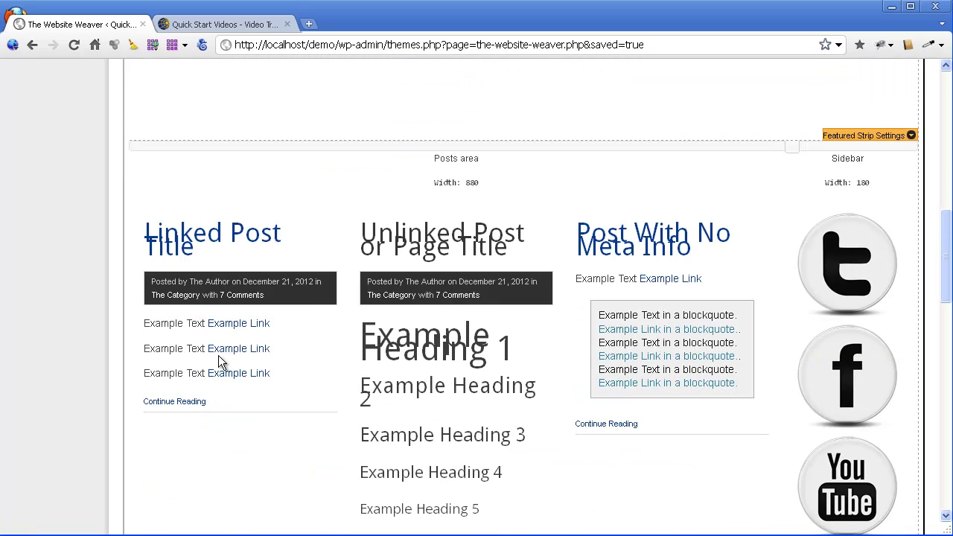
Step: Update the theme with the current settings and confirm the update
scroll(287, 376, "up", 7)
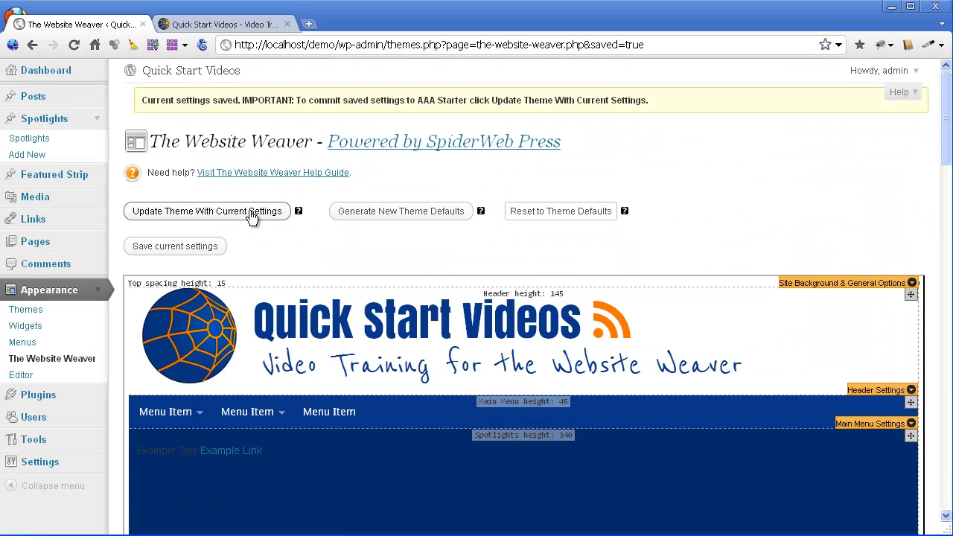
left_click(251, 213)
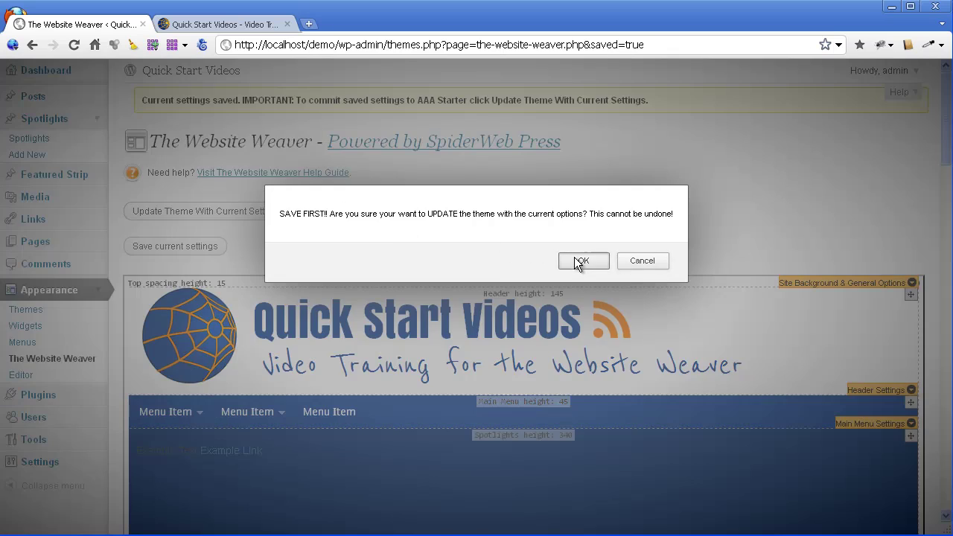
left_click(580, 260)
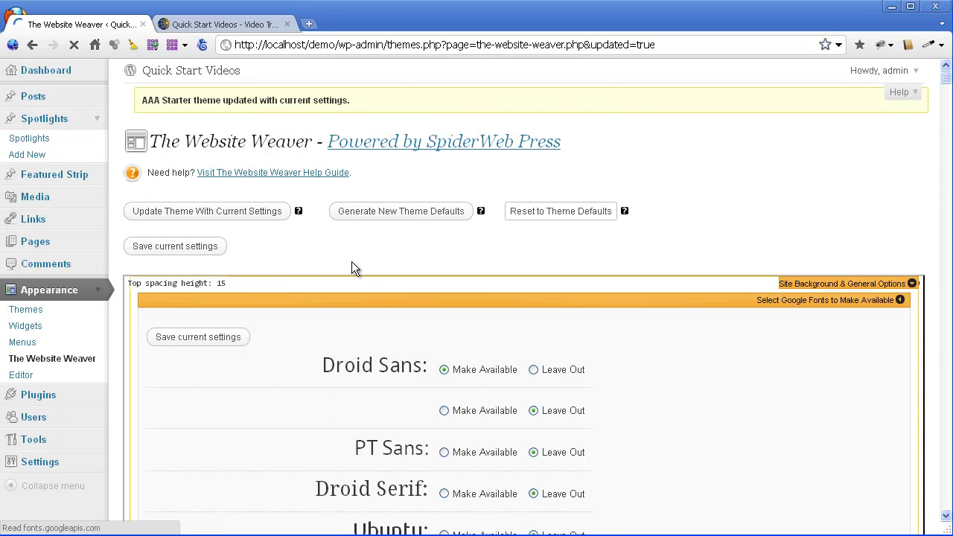
Step: Reload the live demo site and examine the post title colors in the three post columns
left_click(218, 26)
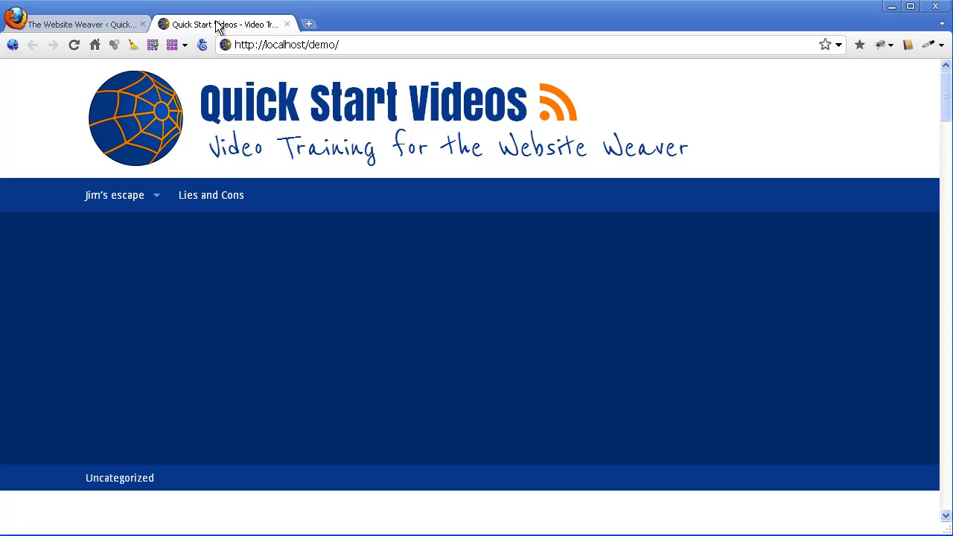
left_click(75, 44)
scroll(162, 169, "down", 5)
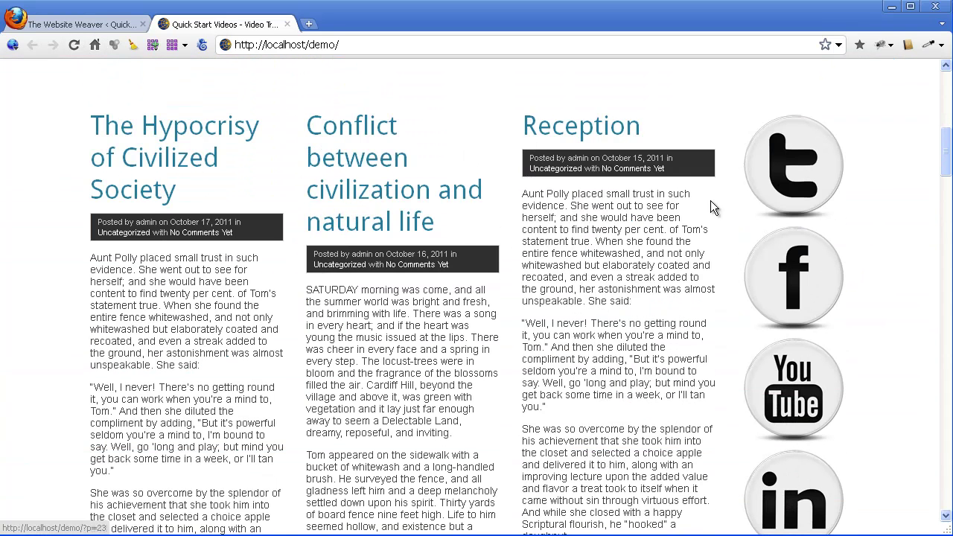
left_click(75, 51)
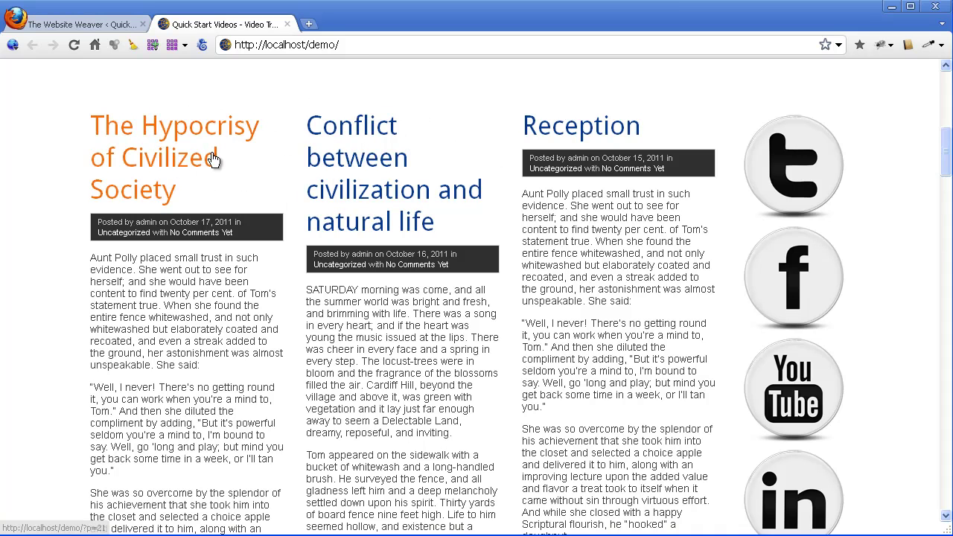
Step: Return to The Website Weaver and expand the Post Text and Link Settings within the Content Area Settings
left_click(104, 23)
scroll(519, 328, "down", 3)
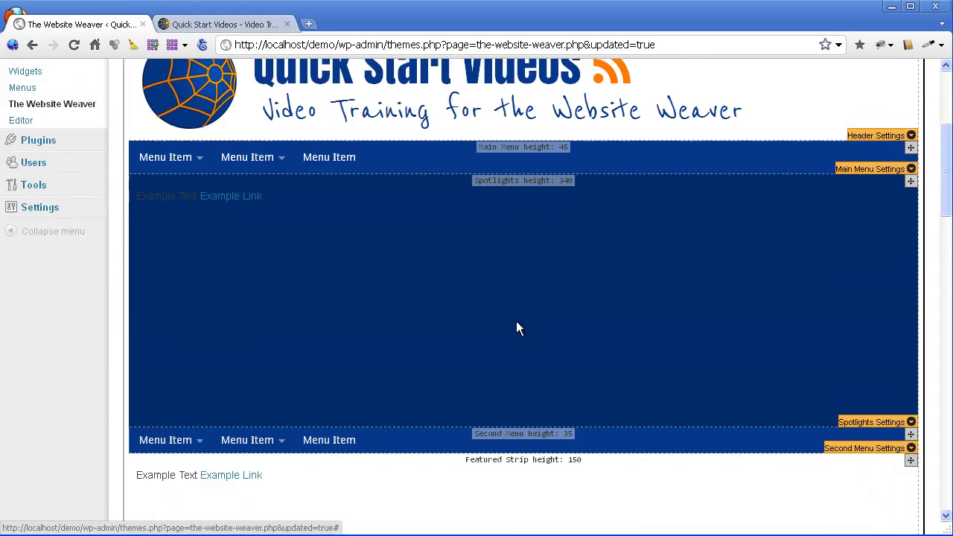
scroll(518, 324, "down", 9)
scroll(856, 380, "down", 1)
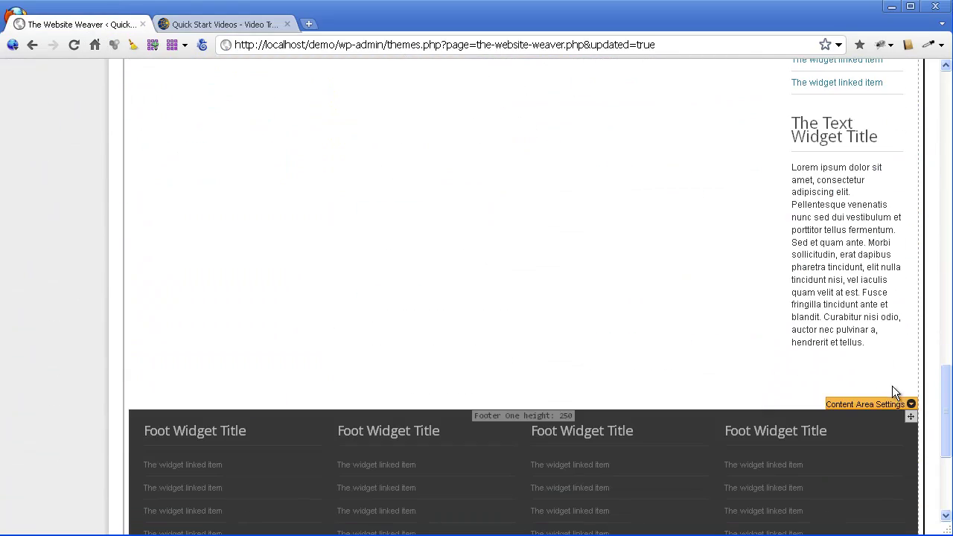
left_click(907, 403)
scroll(756, 368, "down", 1)
scroll(756, 363, "down", 2)
scroll(756, 362, "up", 2)
left_click(899, 411)
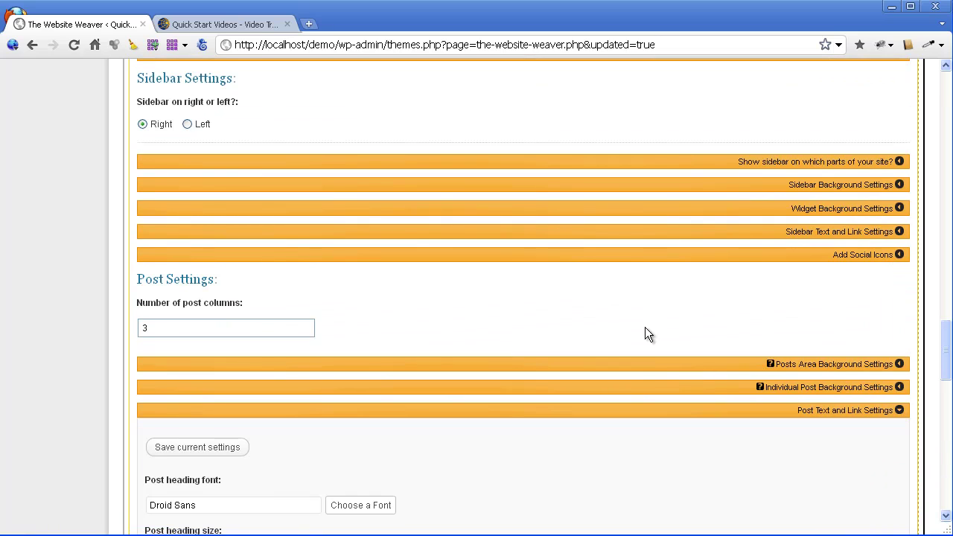
Step: Set the post heading size to 26 and save the current settings
scroll(647, 332, "down", 4)
double_click(193, 219)
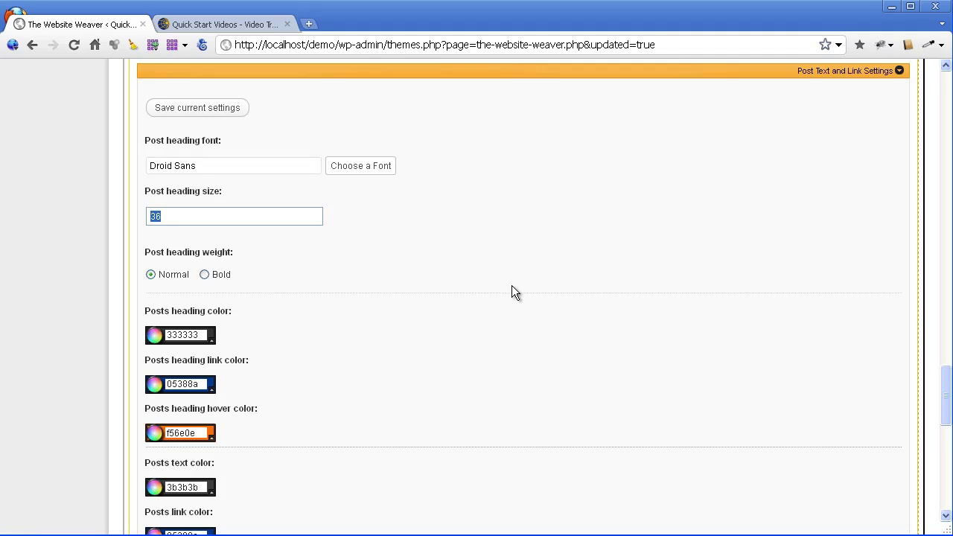
type("26")
left_click(195, 111)
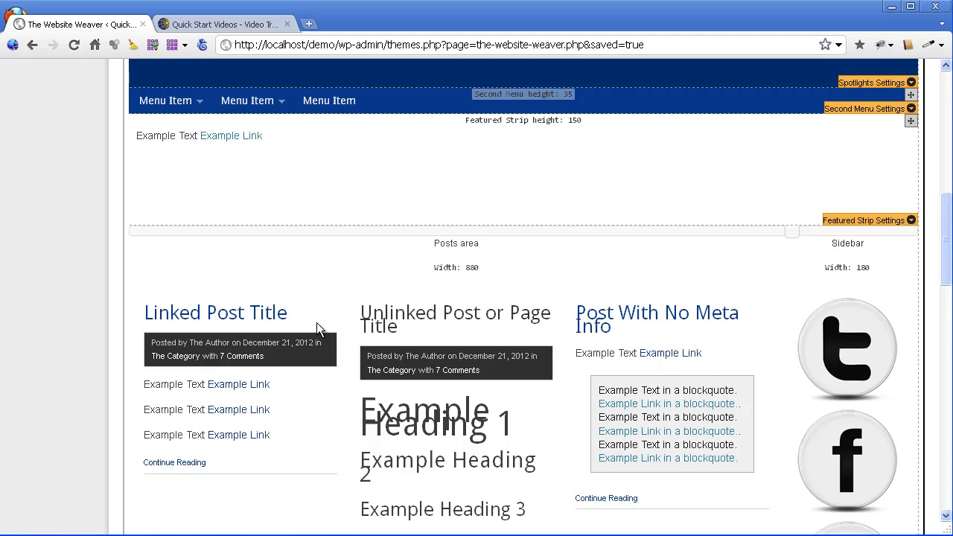
Step: Review the post and sidebar areas in the preview and expand the Sidebar Text and Link Settings within the Content Area Settings
scroll(696, 171, "down", 8)
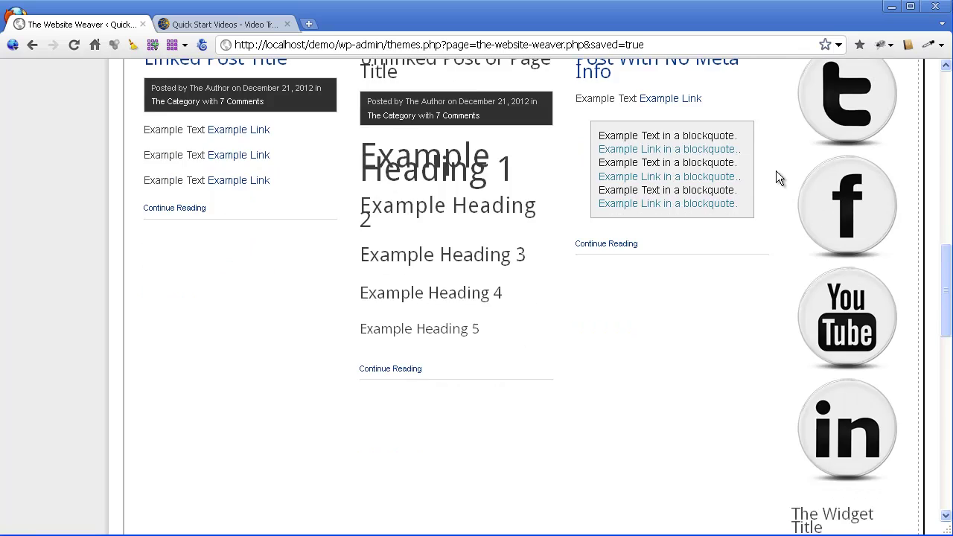
scroll(776, 170, "down", 1)
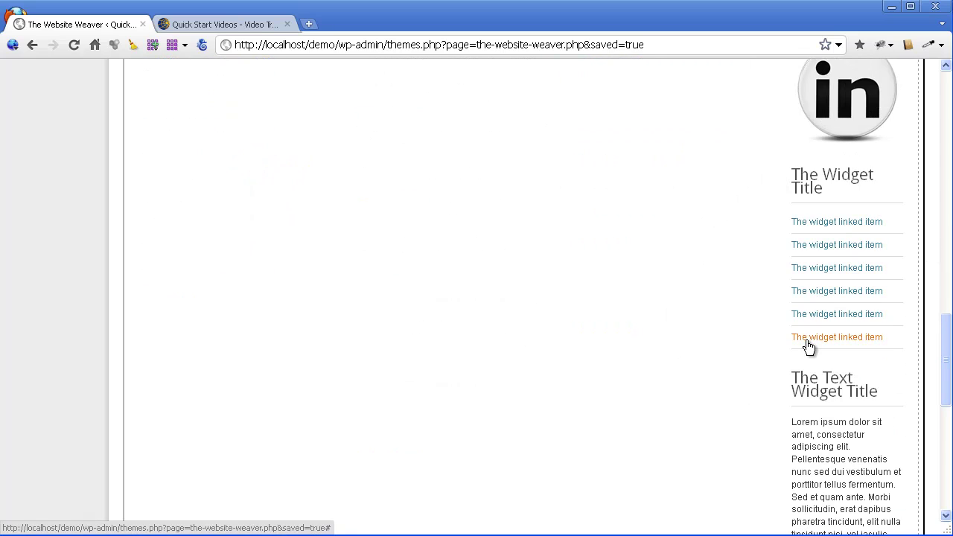
scroll(605, 246, "up", 2)
scroll(605, 252, "up", 5)
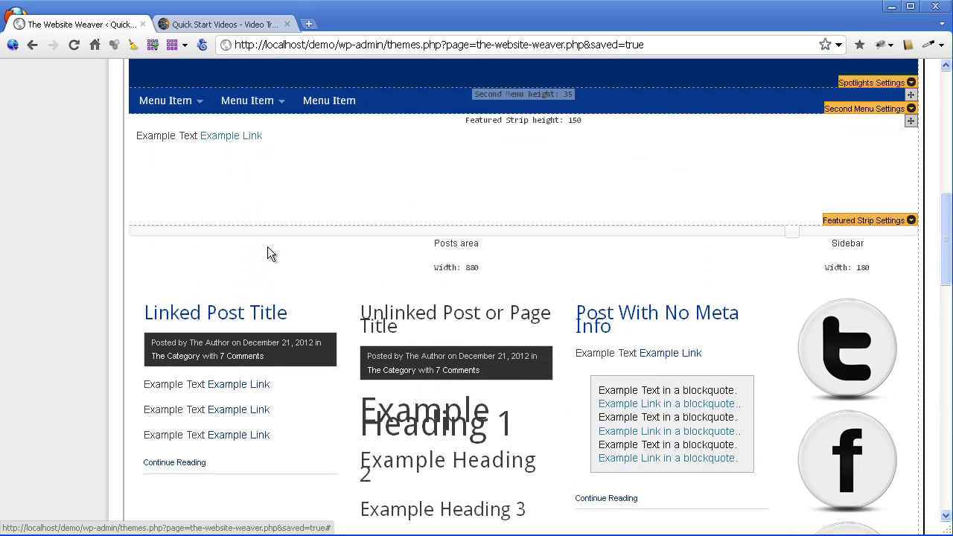
scroll(617, 250, "down", 3)
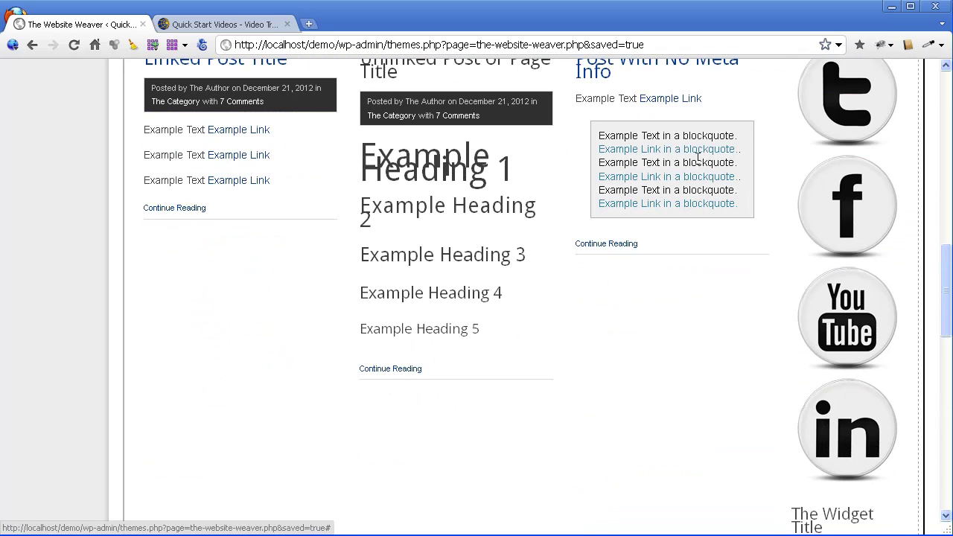
scroll(710, 252, "down", 8)
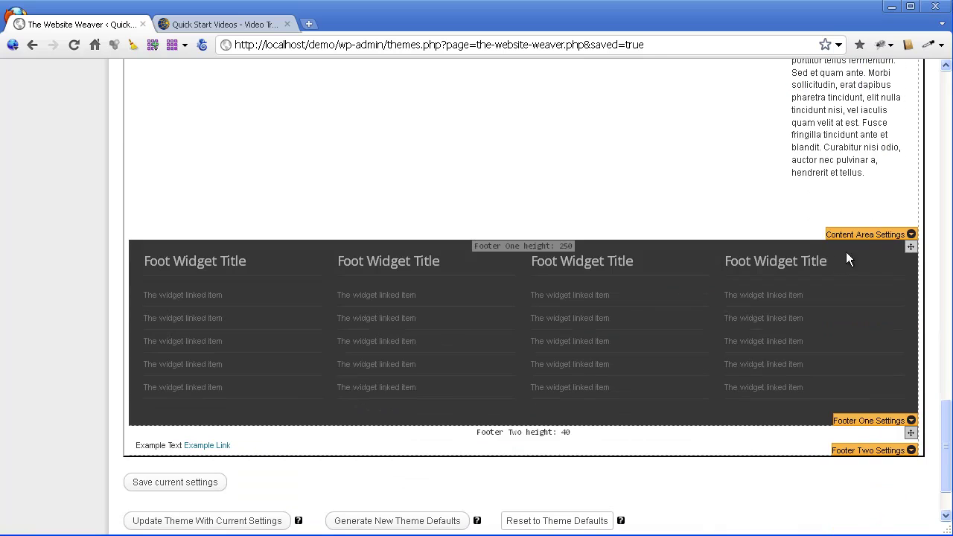
left_click(912, 234)
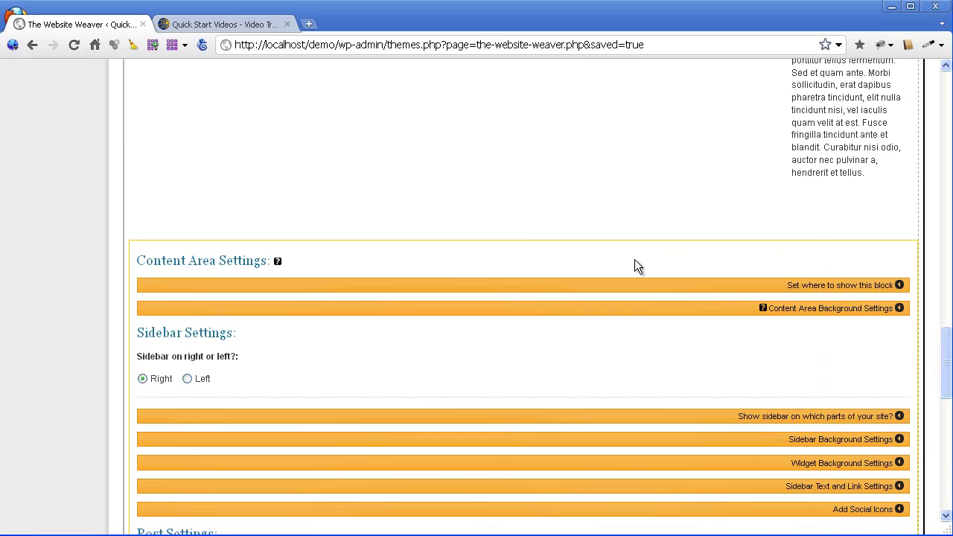
scroll(634, 259, "down", 2)
scroll(634, 261, "down", 1)
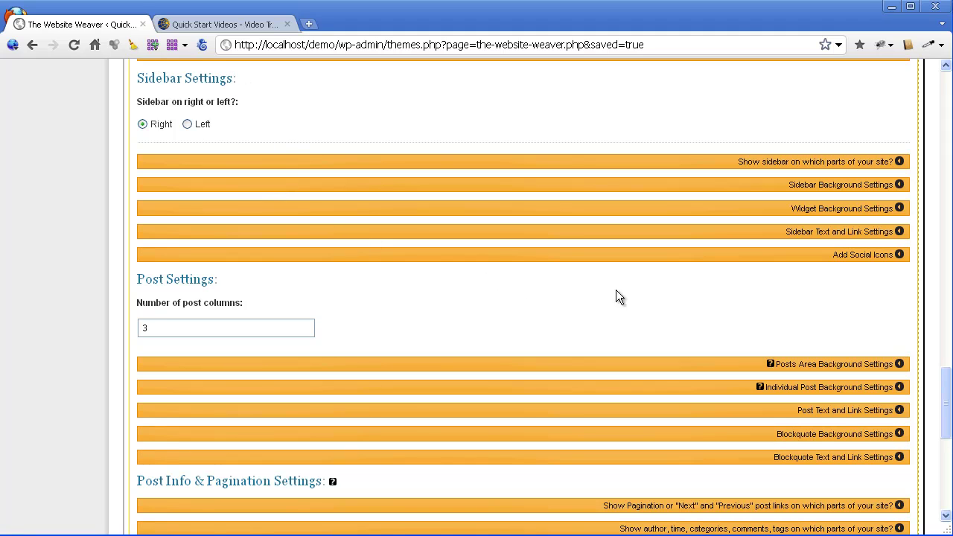
left_click(898, 232)
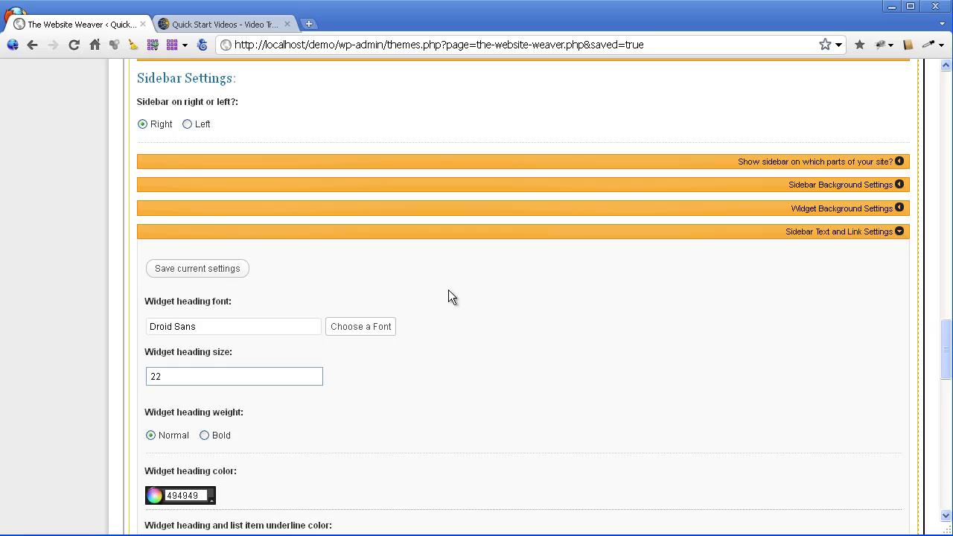
Step: Set the sidebar link color to 05388a
scroll(437, 290, "down", 4)
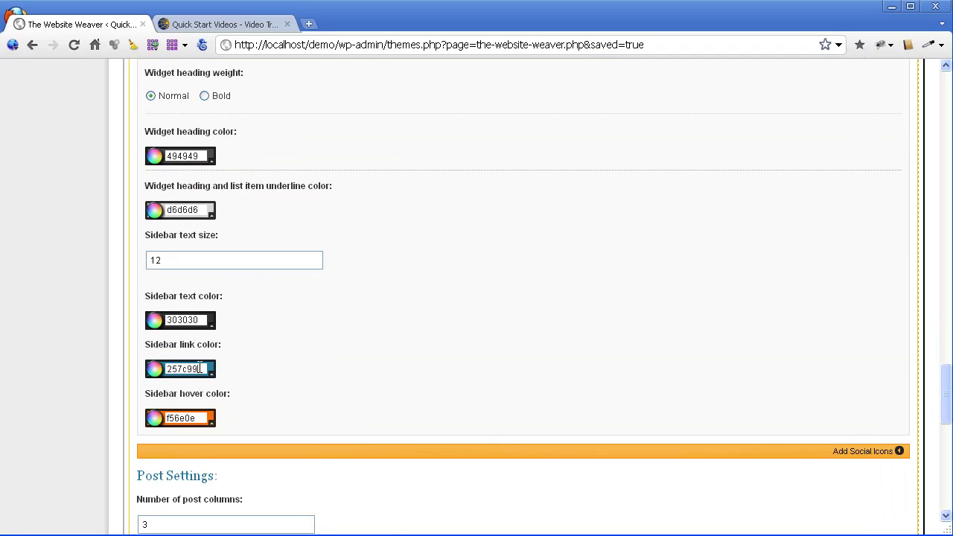
left_click(200, 368)
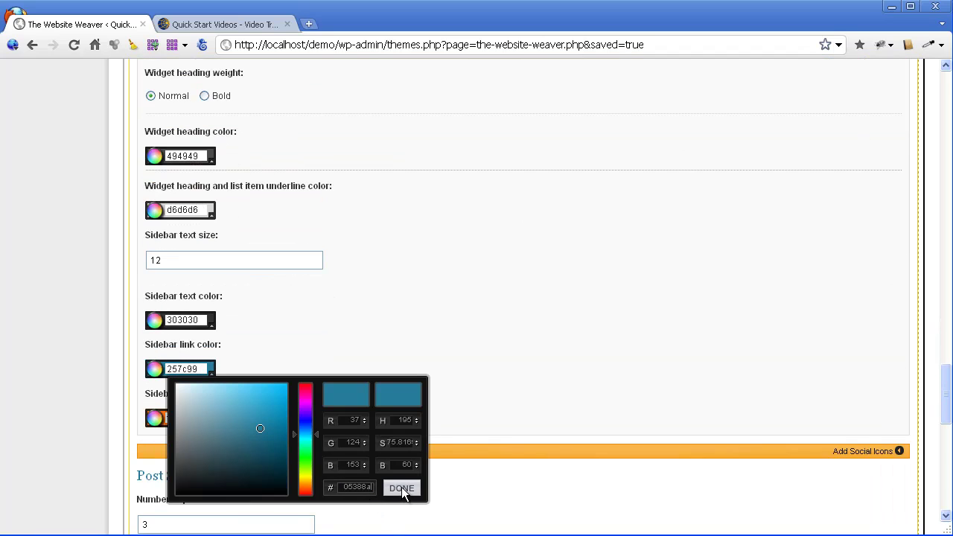
left_click(399, 488)
scroll(537, 322, "up", 3)
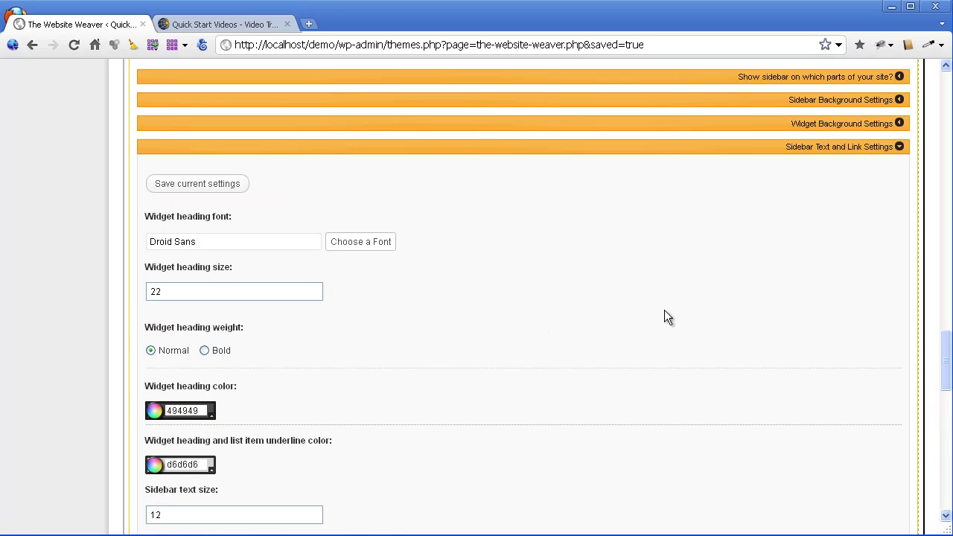
Step: Set the blockquote link color to 05388a, save the current settings and check the link colors in the preview
left_click(899, 147)
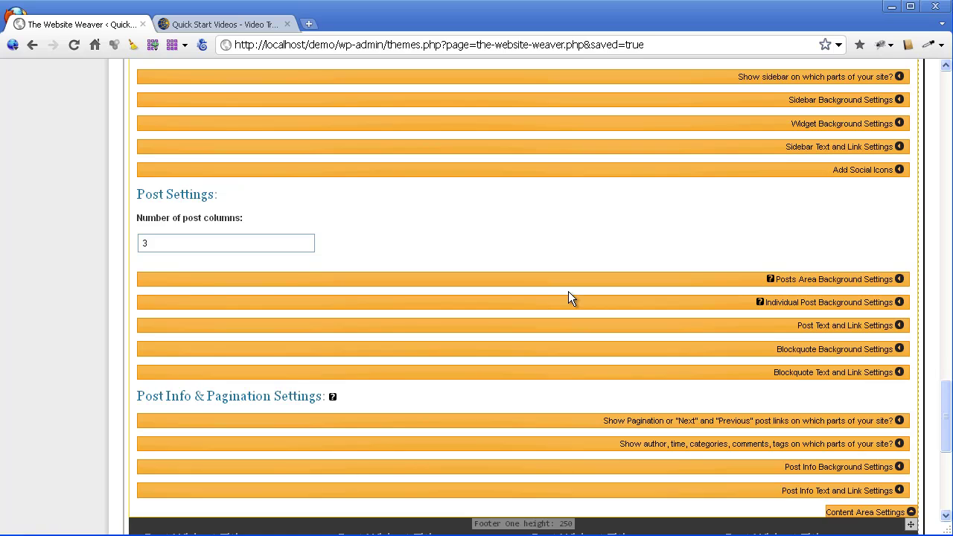
scroll(568, 291, "down", 1)
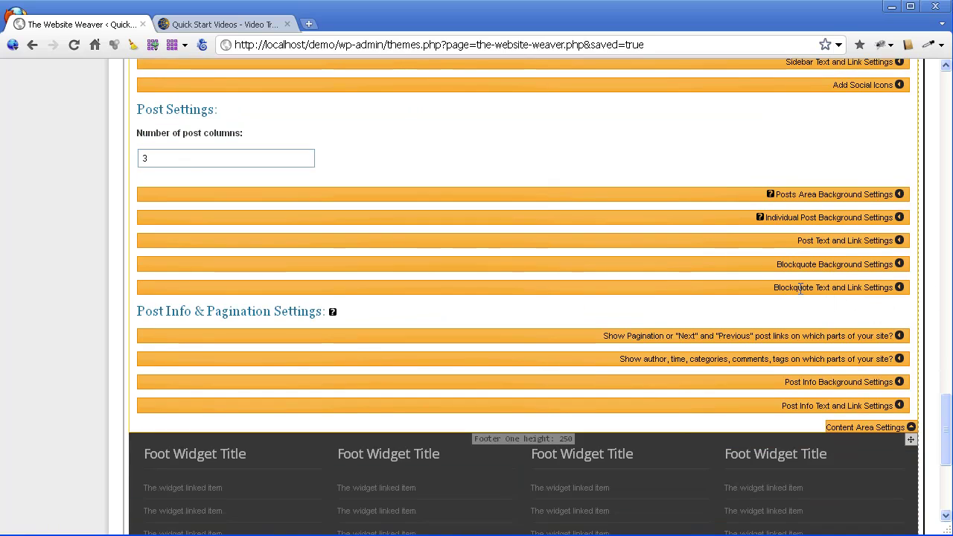
left_click(898, 288)
scroll(735, 308, "down", 3)
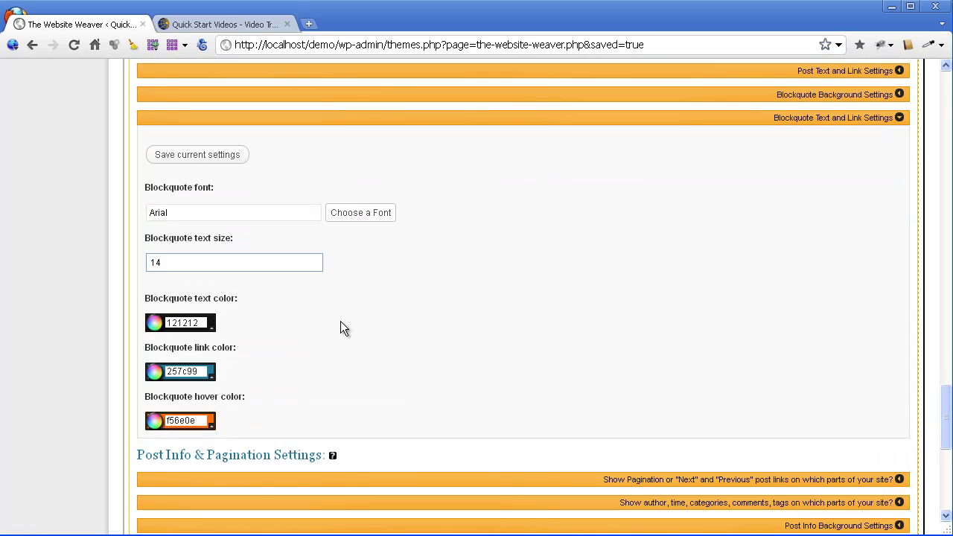
left_click(199, 285)
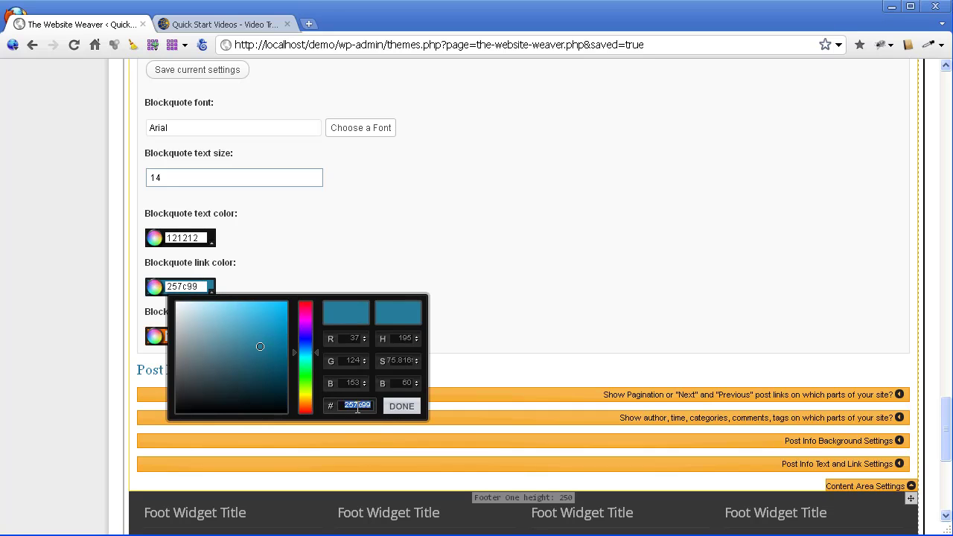
left_click(402, 407)
scroll(407, 408, "up", 1)
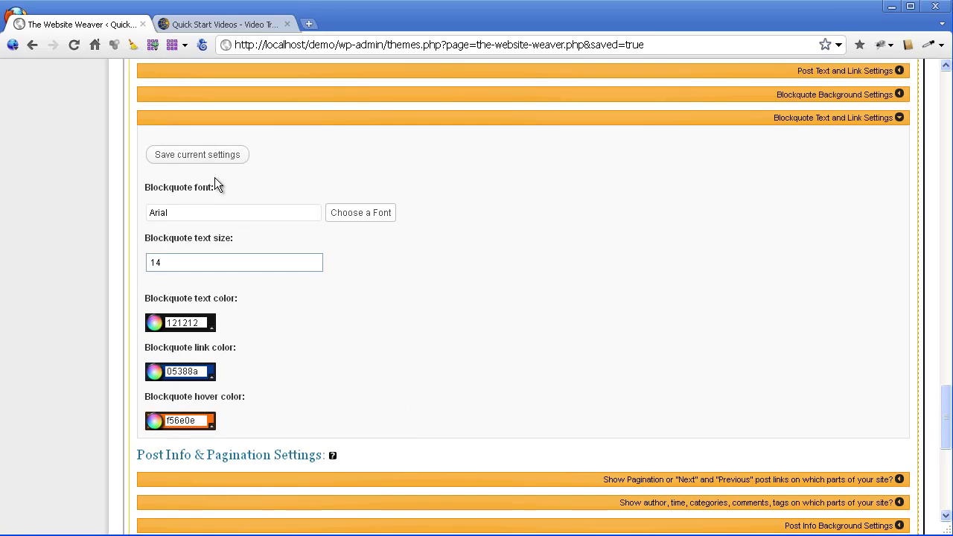
left_click(235, 157)
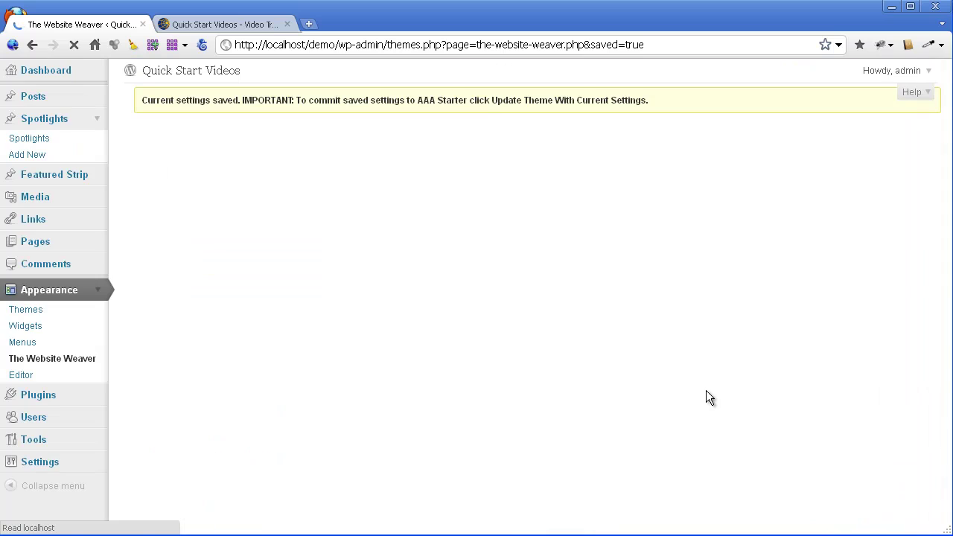
scroll(688, 375, "down", 10)
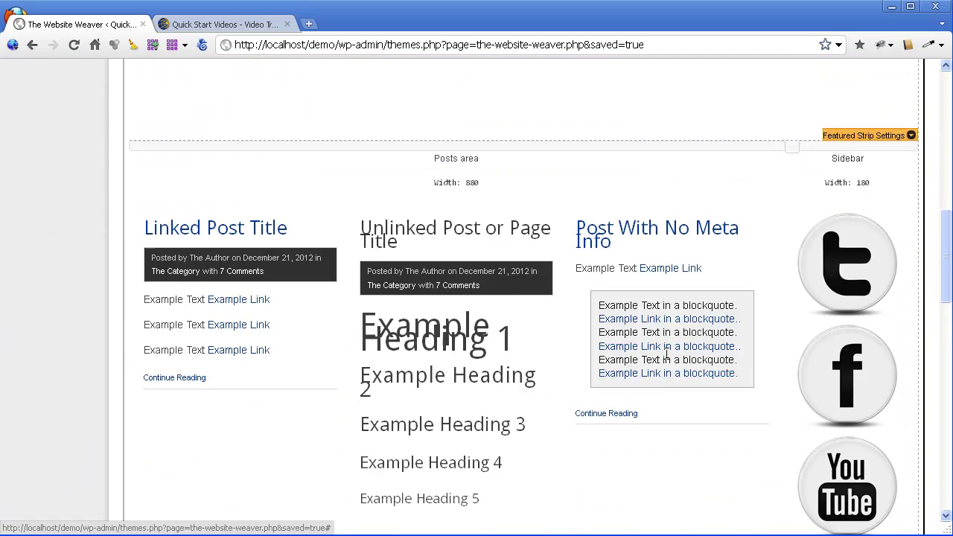
scroll(722, 294, "down", 5)
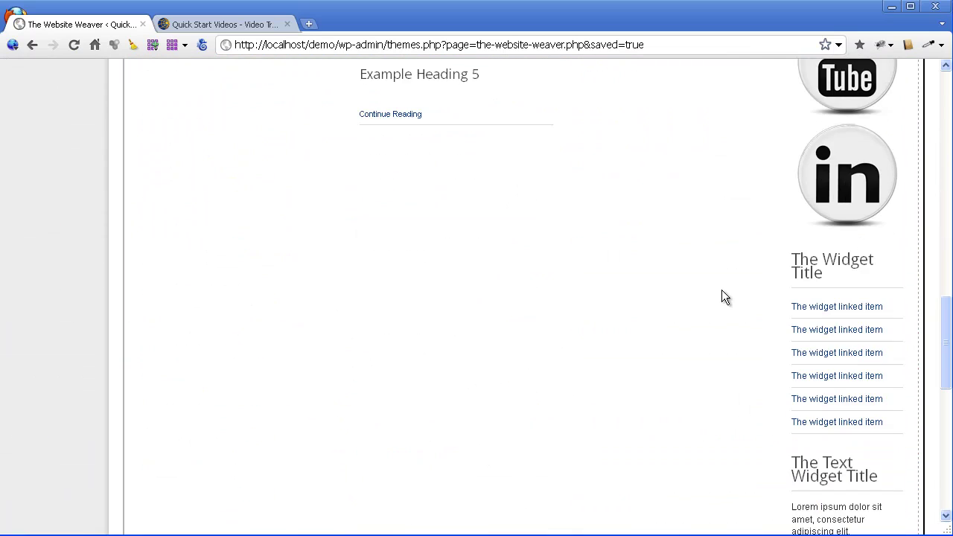
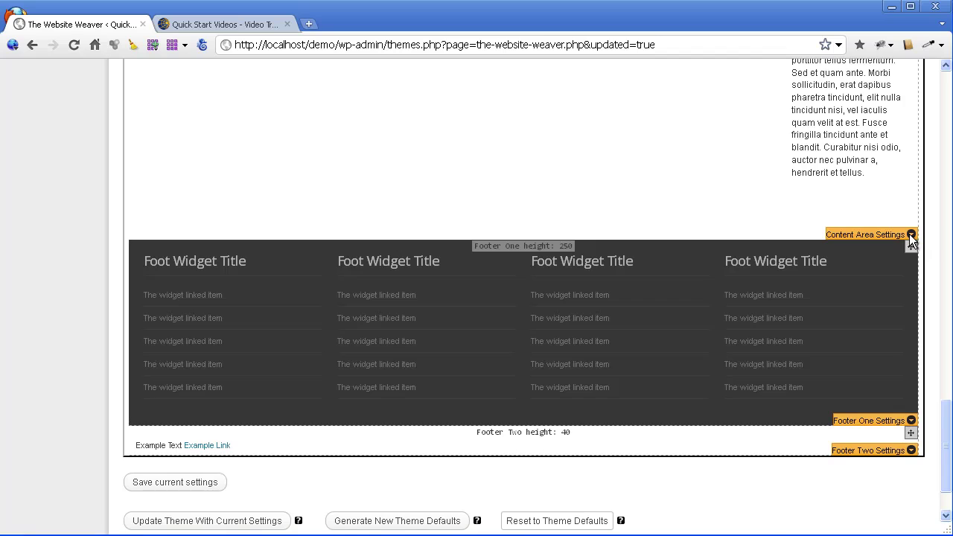
Step: Check Icon 1's link and hover message in the Add Social Icons settings, then remove the social icon images and save the current settings
left_click(910, 234)
scroll(749, 227, "down", 2)
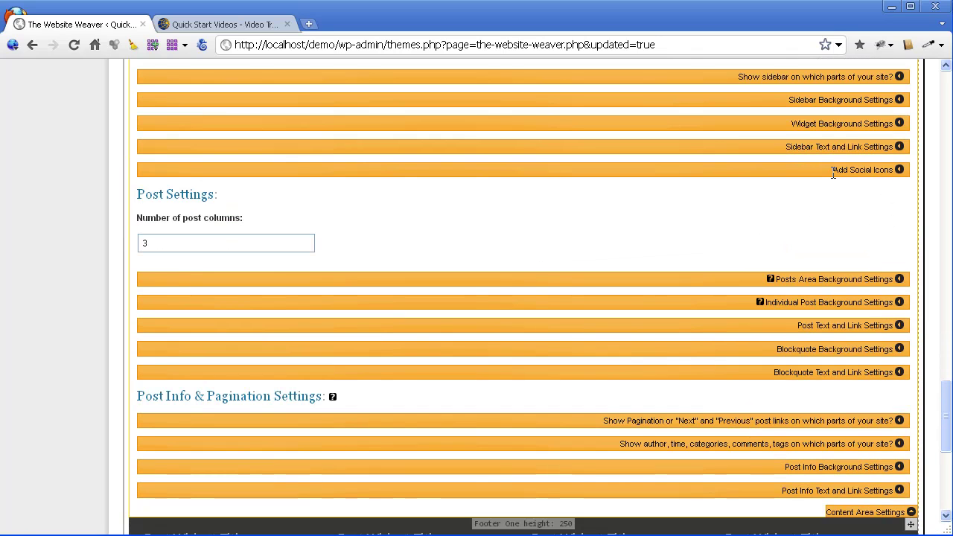
left_click(899, 169)
scroll(541, 335, "down", 1)
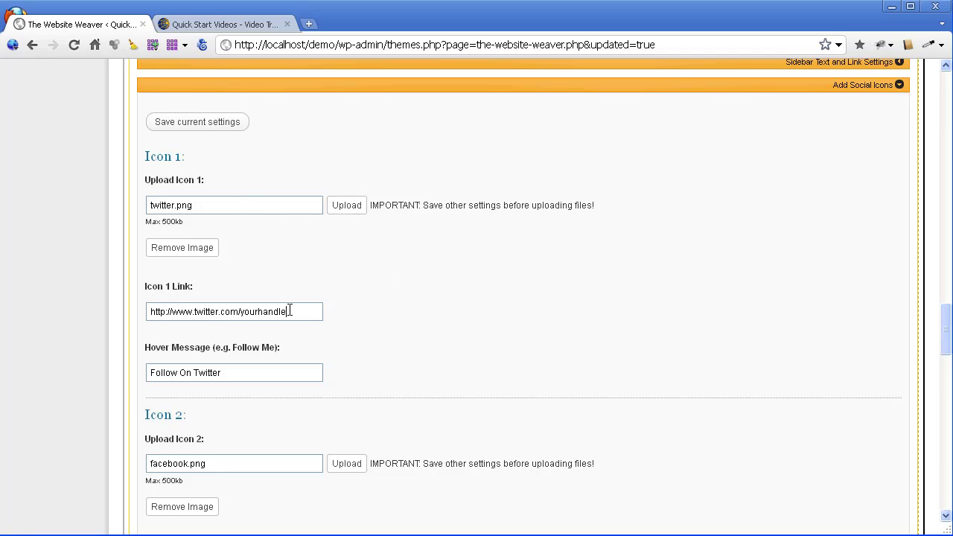
left_click_drag(290, 311, 84, 306)
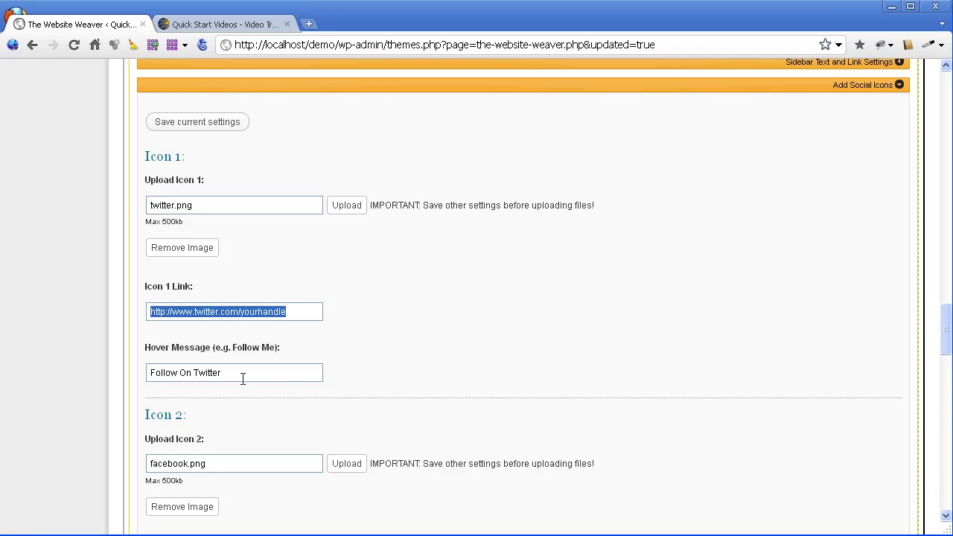
left_click_drag(244, 374, 112, 376)
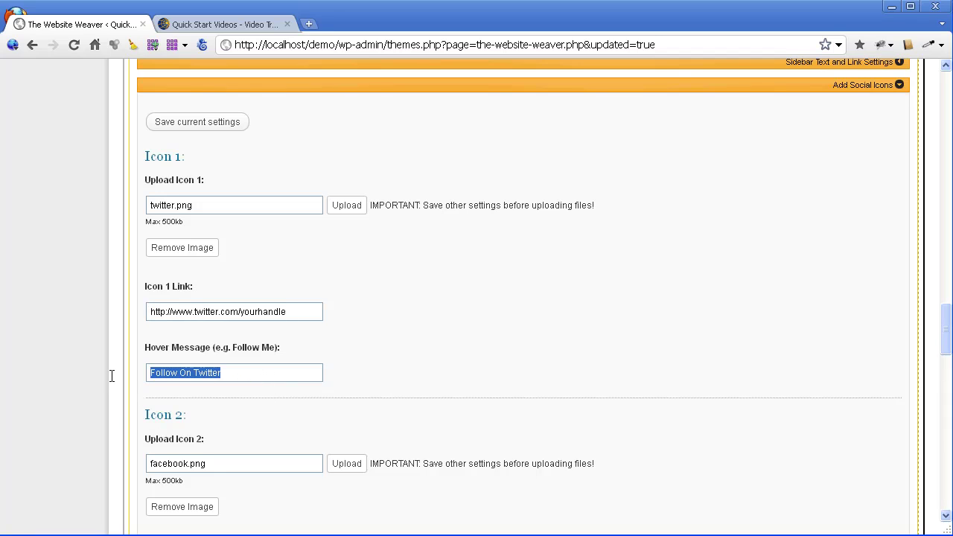
left_click(258, 370)
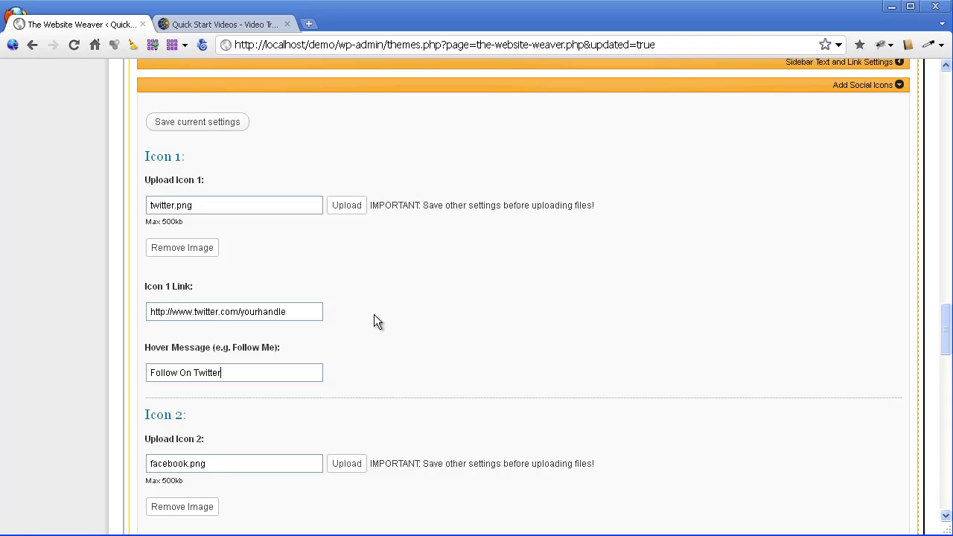
left_click(187, 253)
left_click(203, 123)
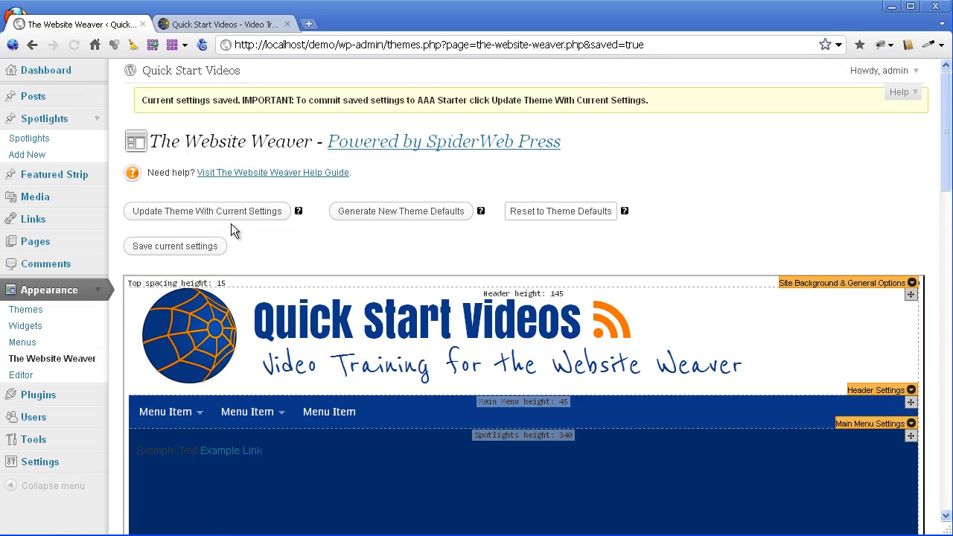
Step: Update the theme with the current settings and reload the live site to check the sidebar
left_click(230, 215)
left_click(573, 261)
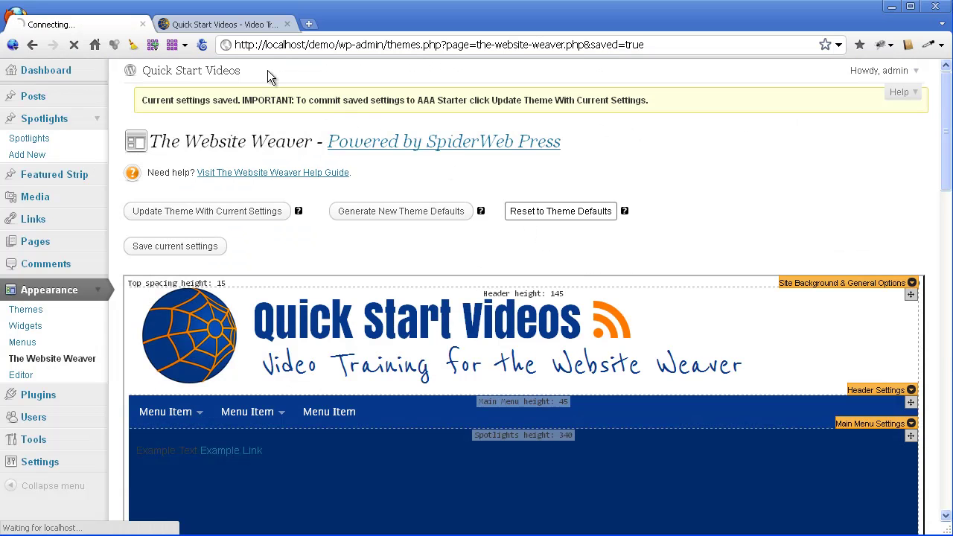
left_click(253, 24)
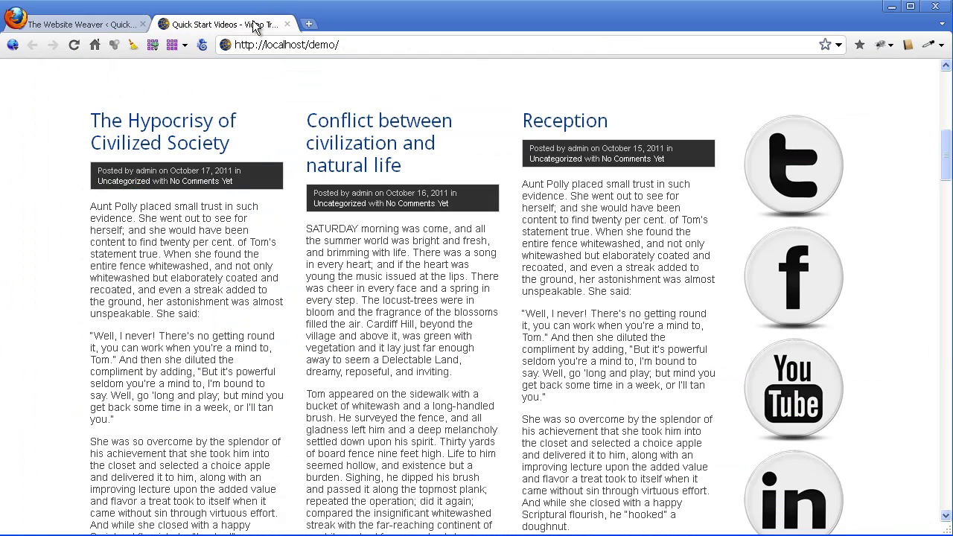
left_click(75, 46)
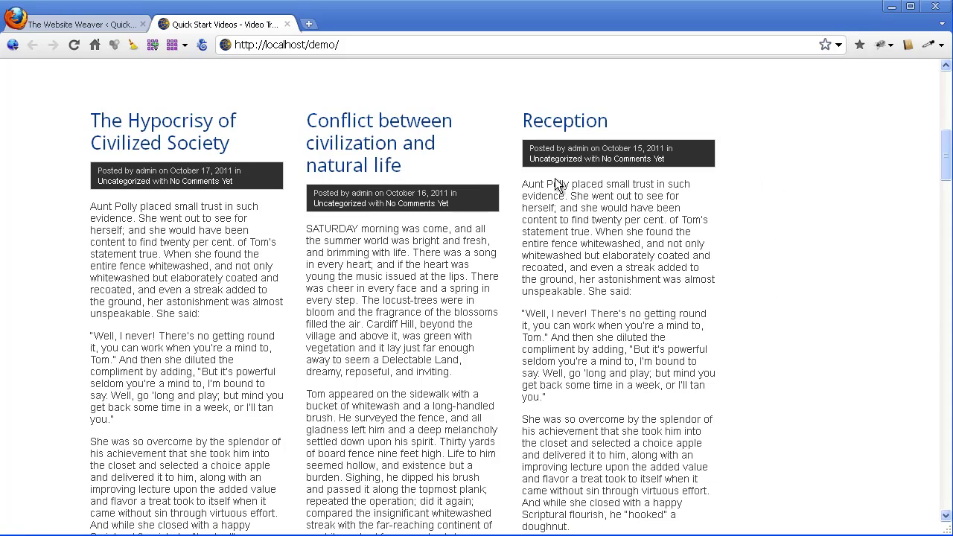
Step: Open the Widgets admin page in a new tab, add the Recent Posts widget to the Side Bar and save it
left_click(86, 24)
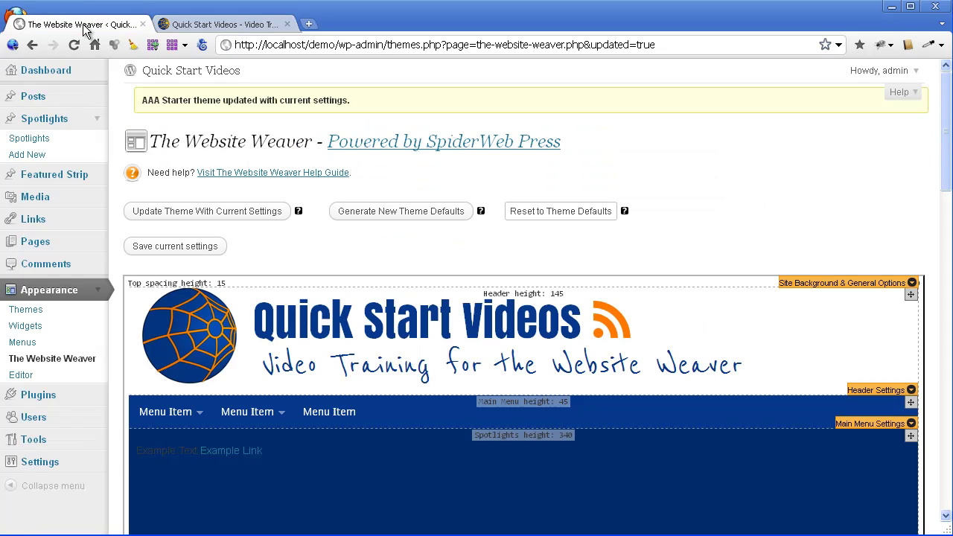
right_click(22, 341)
left_click(74, 339)
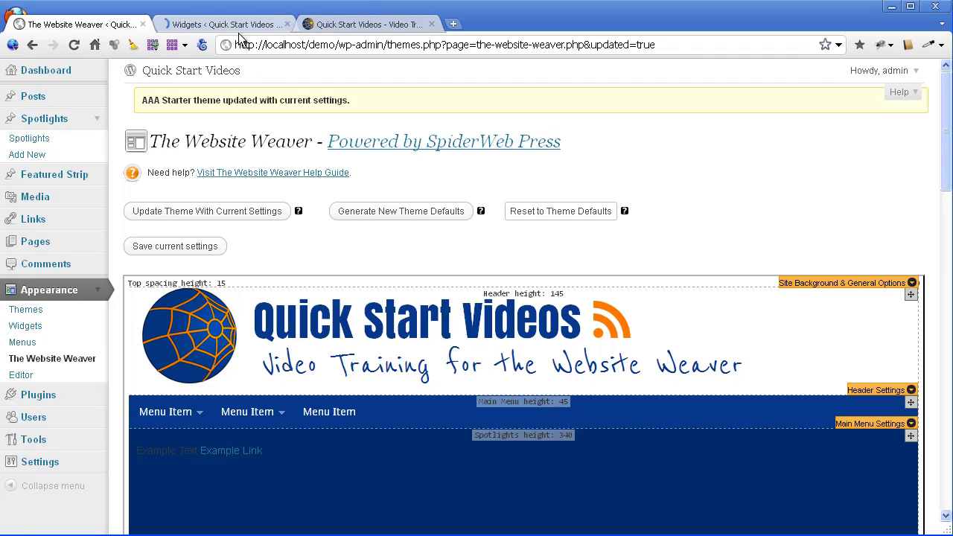
left_click(244, 26)
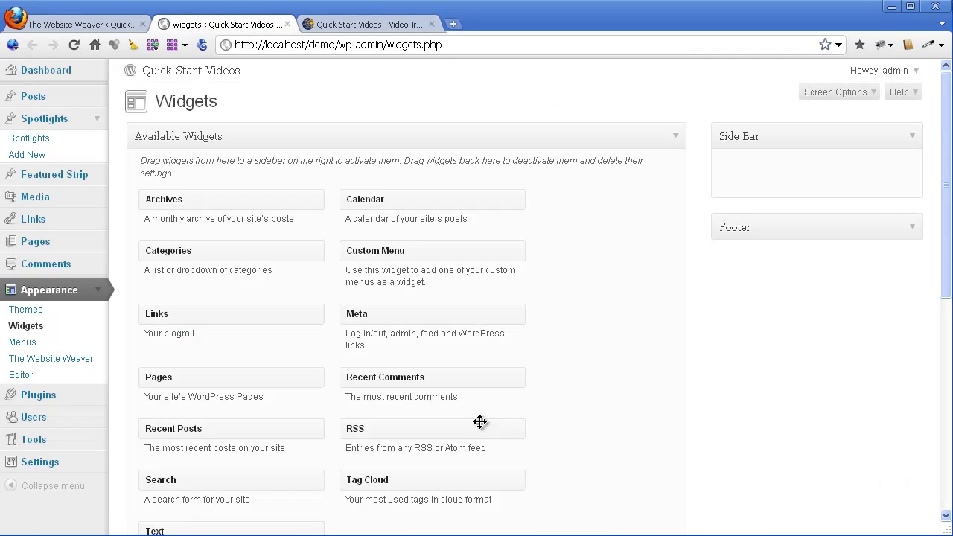
left_click_drag(161, 432, 745, 167)
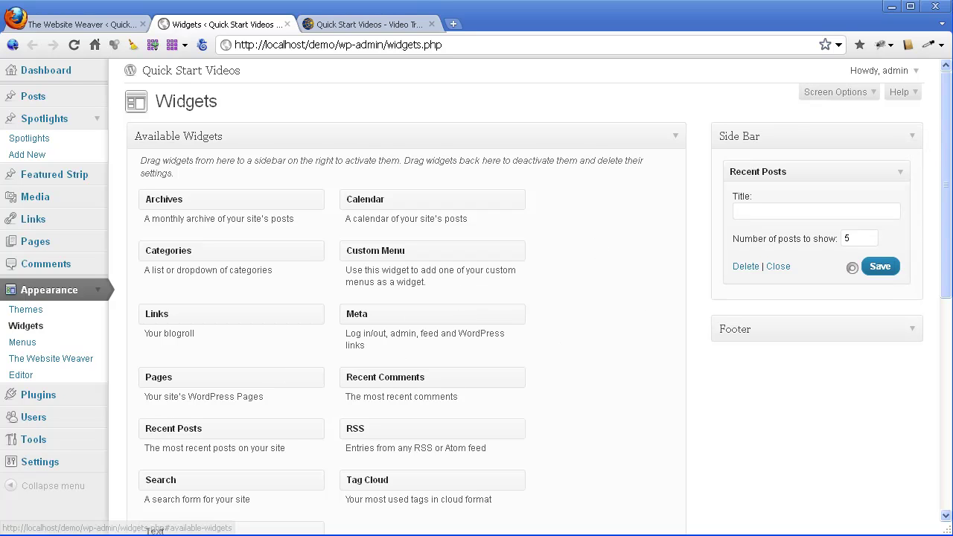
left_click(892, 266)
Step: Reload the live site and examine the home page's header, post columns, Recent Posts sidebar, pagination and footer
left_click(428, 22)
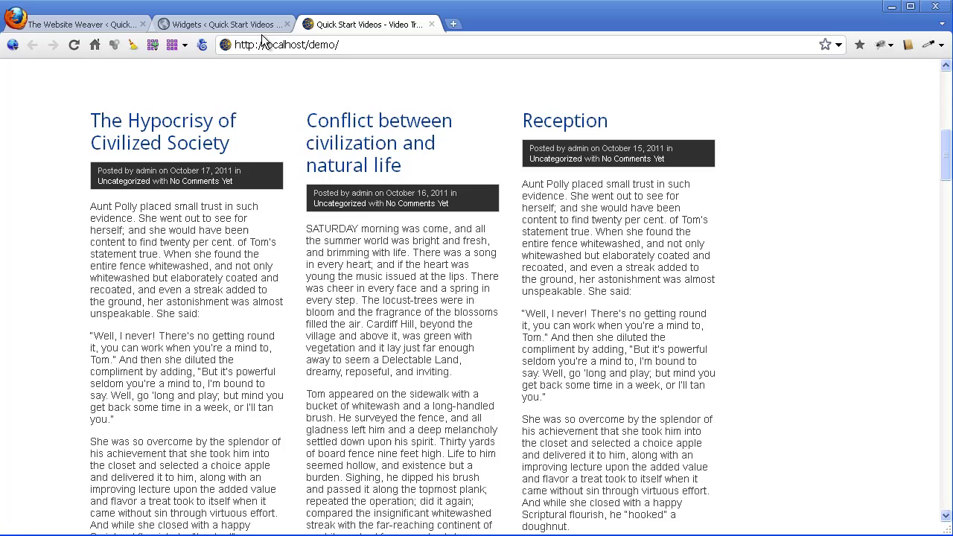
left_click(74, 45)
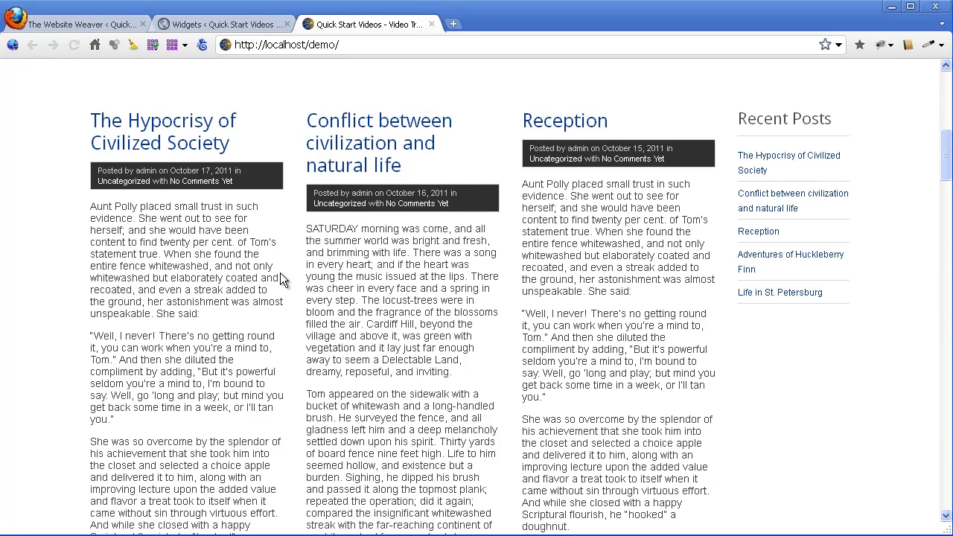
scroll(872, 216, "up", 5)
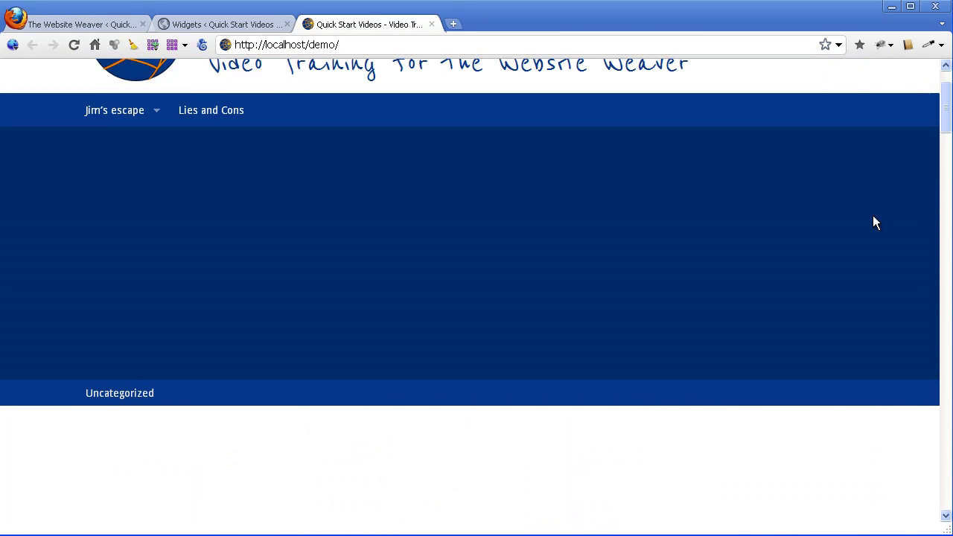
scroll(695, 215, "down", 7)
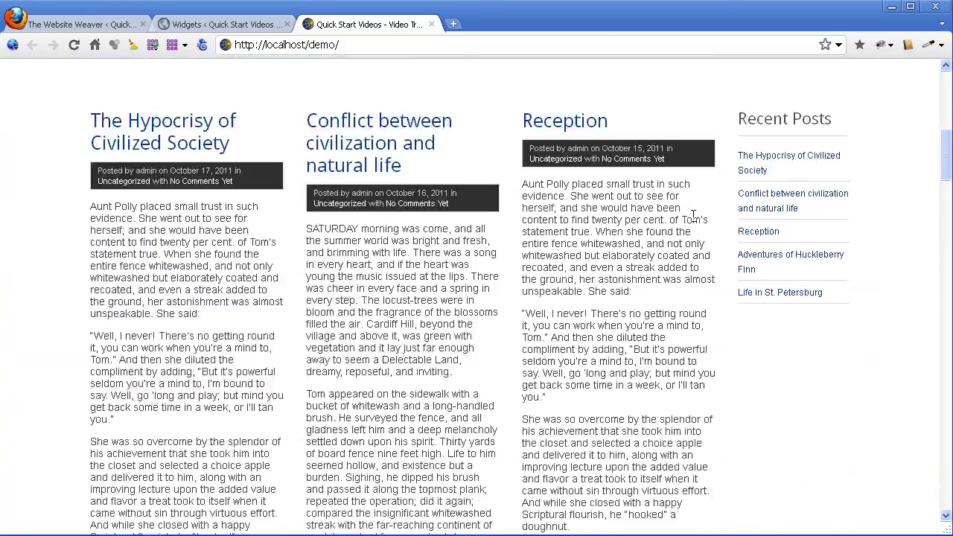
scroll(693, 216, "down", 10)
scroll(693, 216, "up", 8)
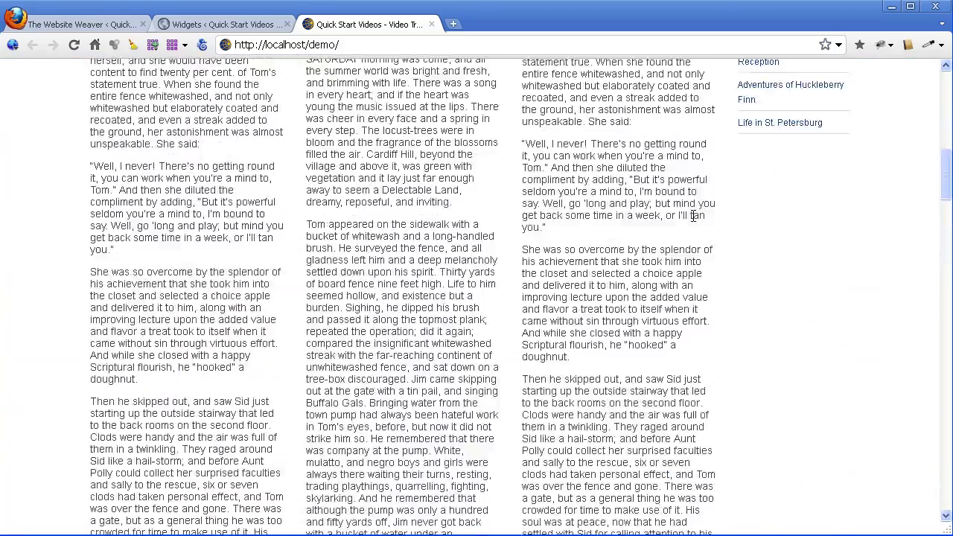
scroll(693, 216, "up", 8)
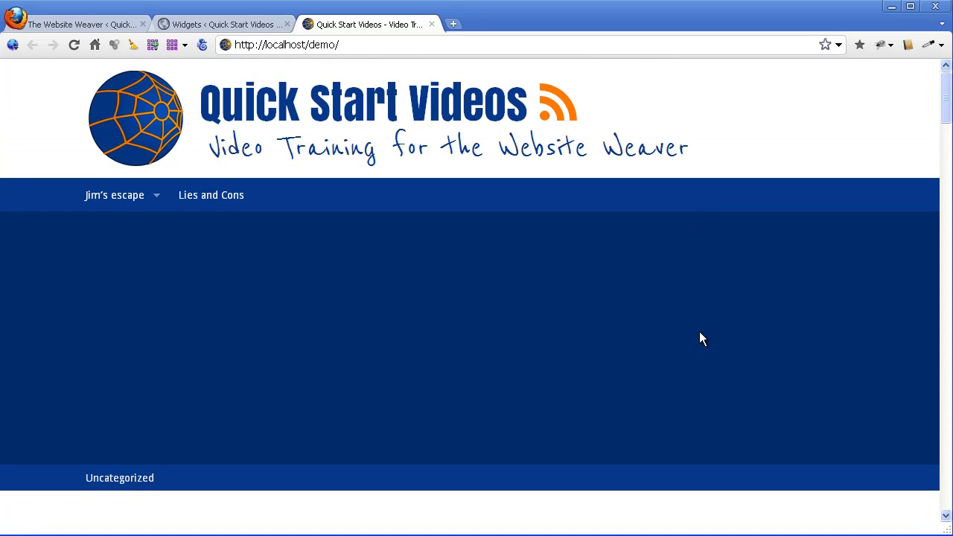
left_click_drag(946, 96, 950, 156)
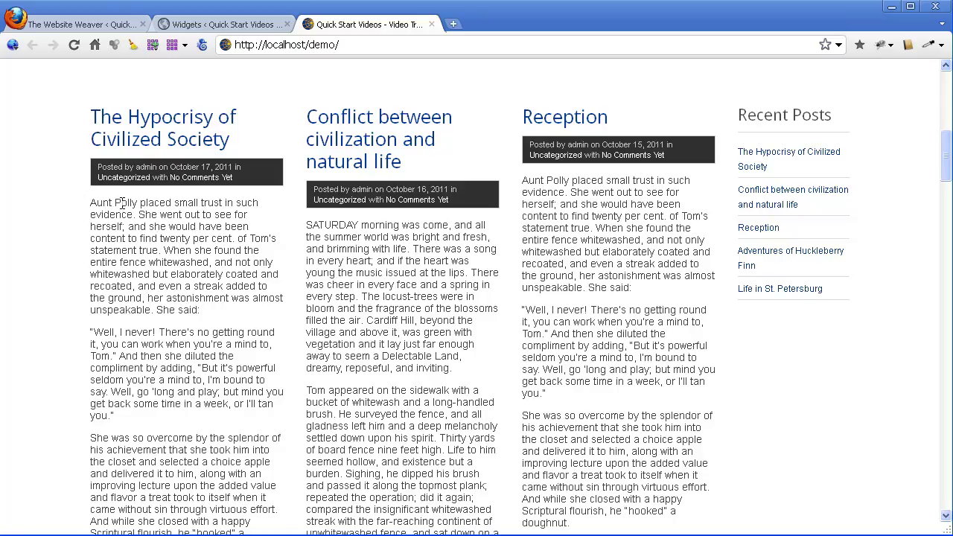
left_click_drag(946, 171, 931, 493)
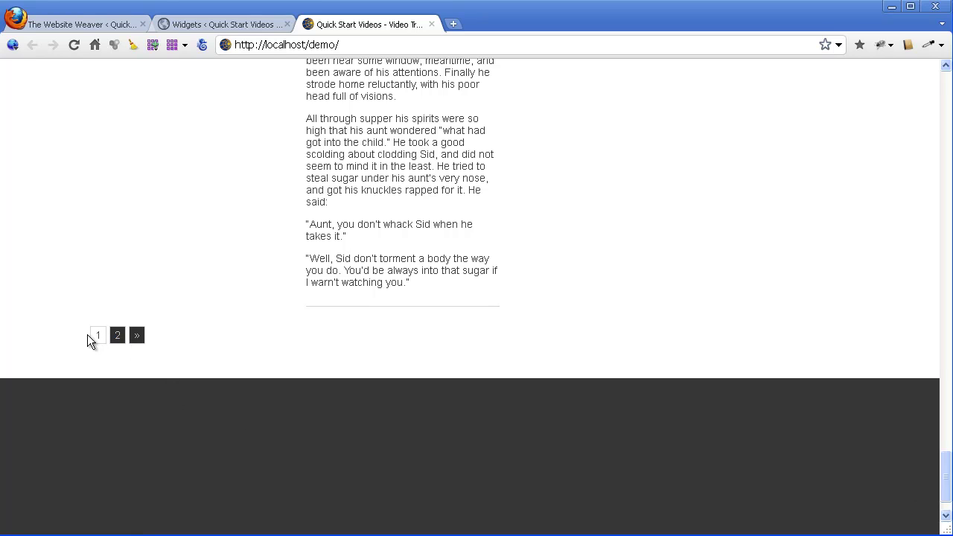
scroll(647, 298, "down", 2)
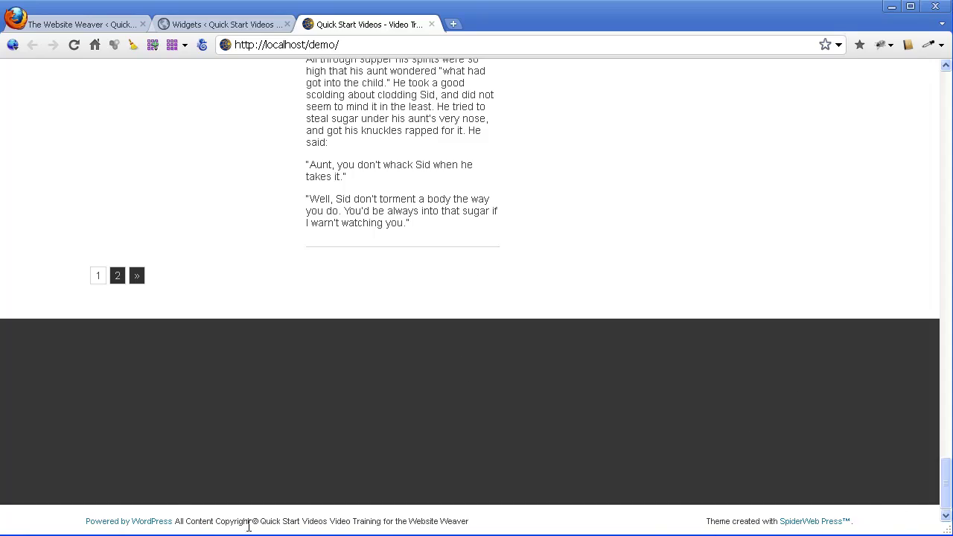
scroll(598, 312, "up", 15)
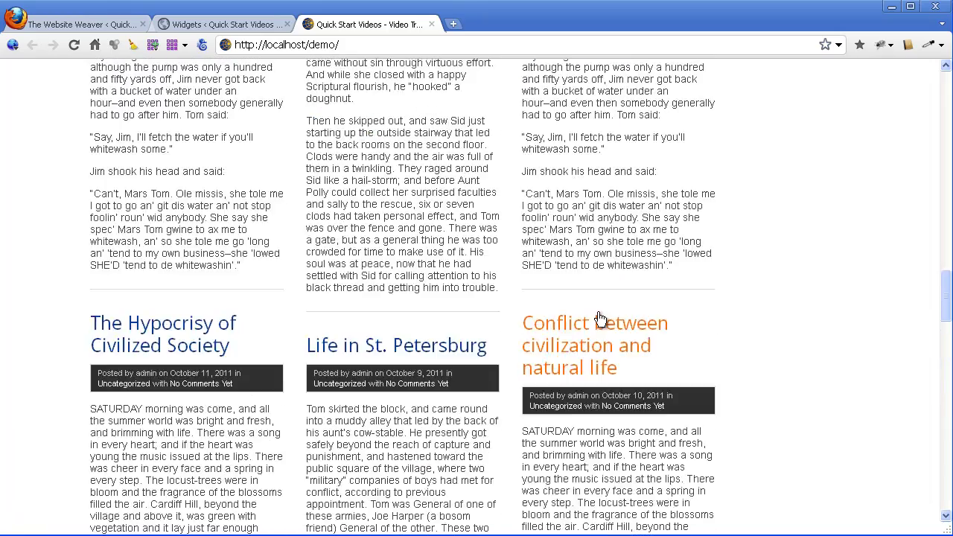
scroll(598, 312, "up", 15)
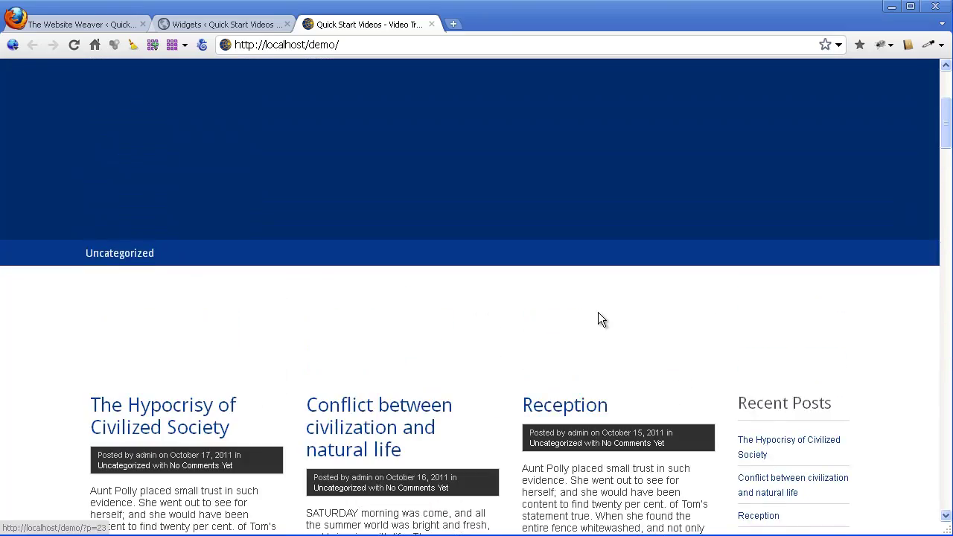
scroll(598, 319, "down", 7)
scroll(452, 341, "up", 3)
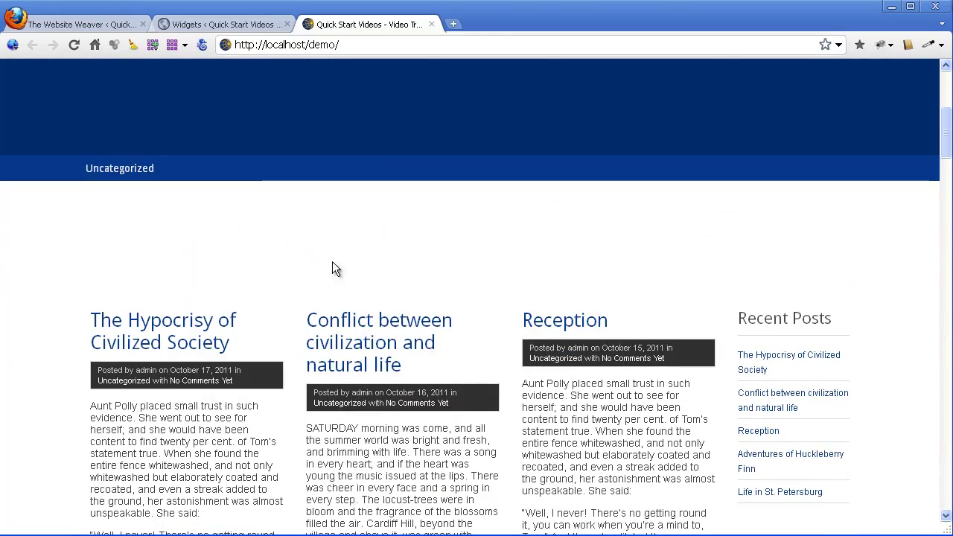